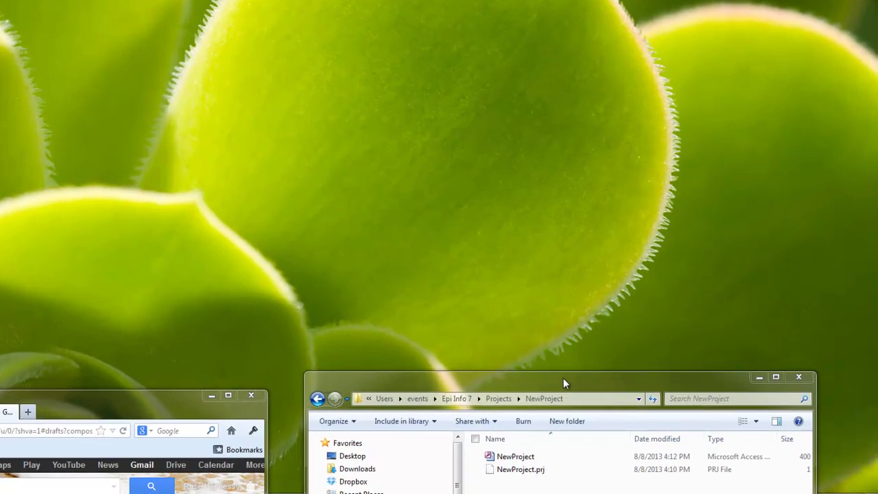
# Move NewProject.prj out of the NewProject Explorer folder onto the desktop
pyautogui.moveTo(641, 409); pyautogui.dragTo(568, 330)
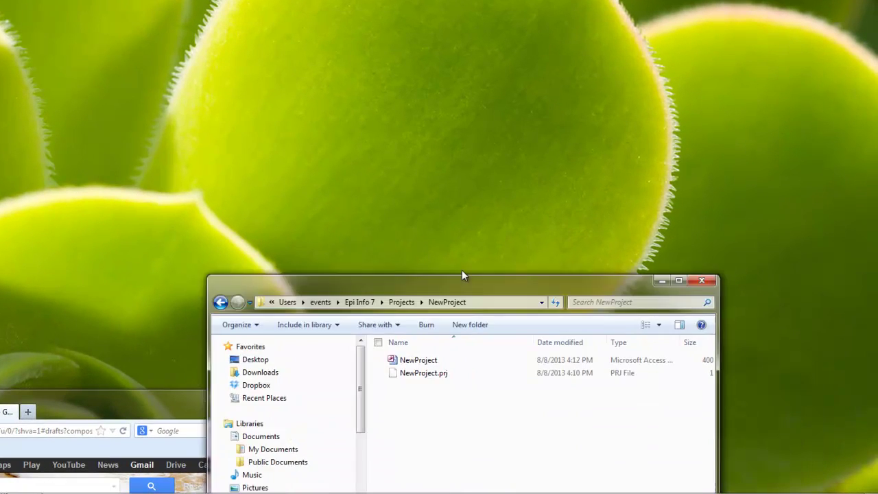
pyautogui.moveTo(461, 275); pyautogui.dragTo(384, 8)
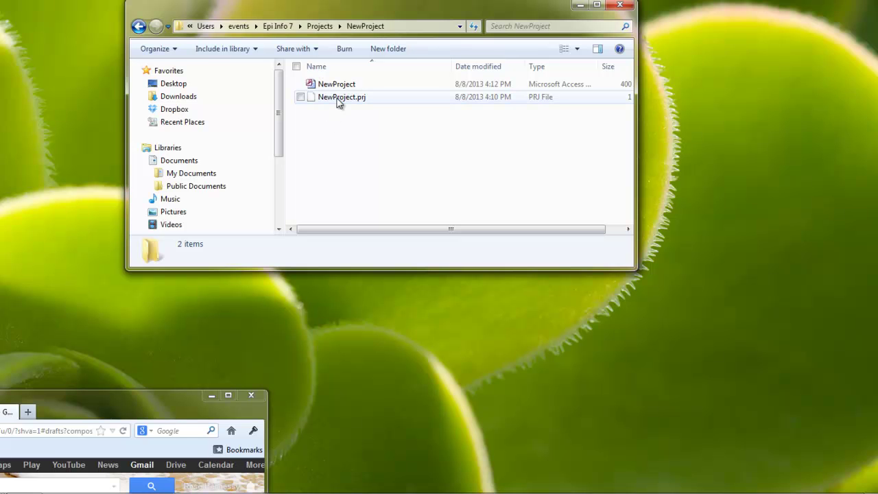
pyautogui.moveTo(337, 100); pyautogui.dragTo(49, 83)
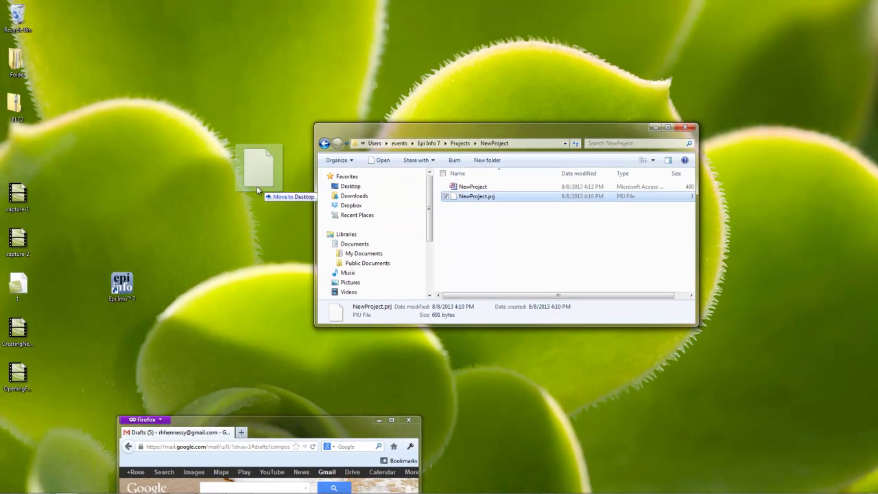
pyautogui.moveTo(256, 186); pyautogui.dragTo(169, 181)
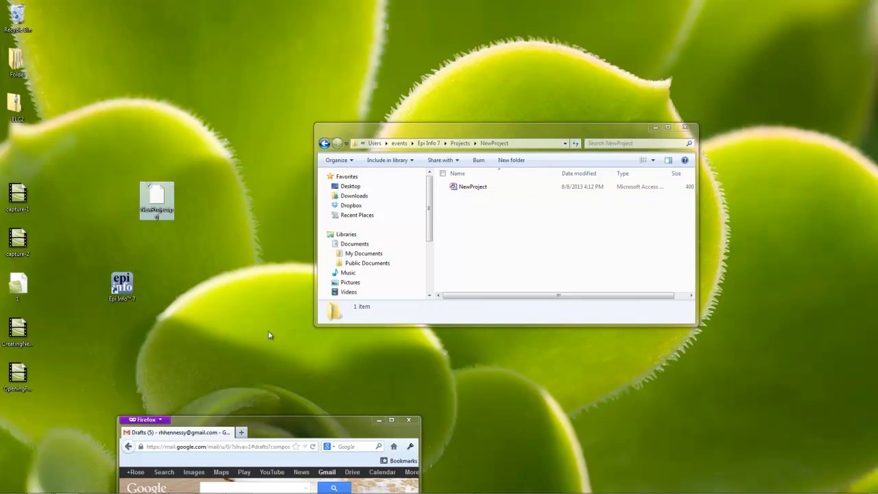
pyautogui.click(122, 288)
# In Enter Data, try opening Desktop\NewProject.prj and dismiss the missing NewProject.mdb error
pyautogui.doubleClick(123, 289)
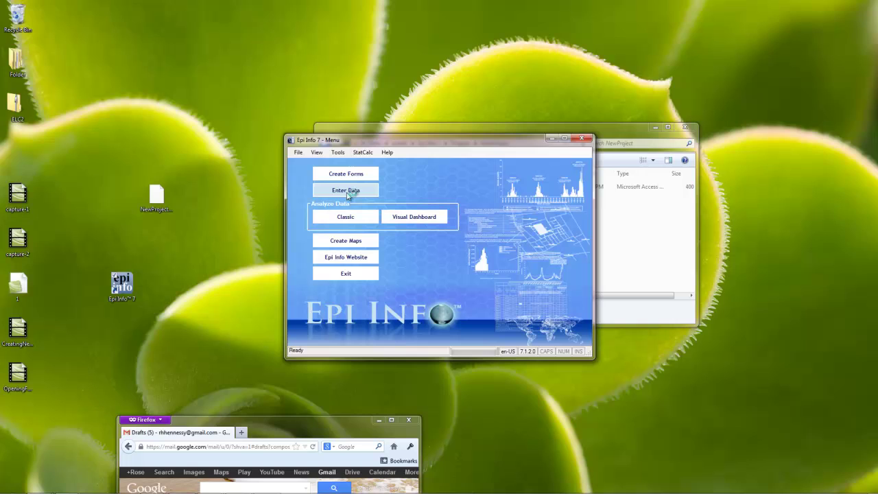
pyautogui.click(347, 191)
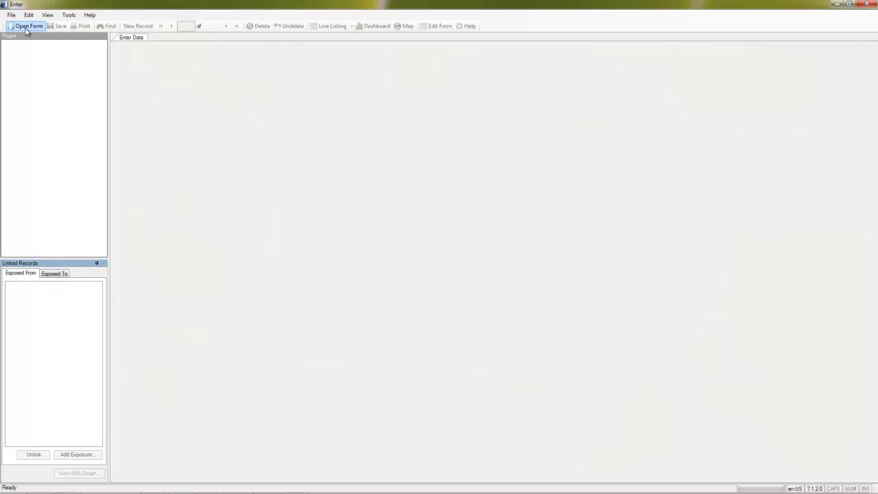
pyautogui.click(26, 26)
pyautogui.click(527, 199)
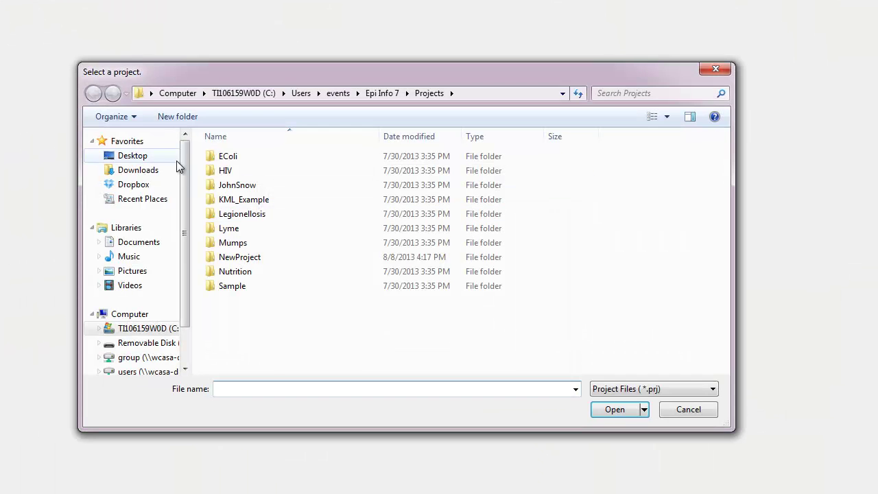
pyautogui.click(176, 161)
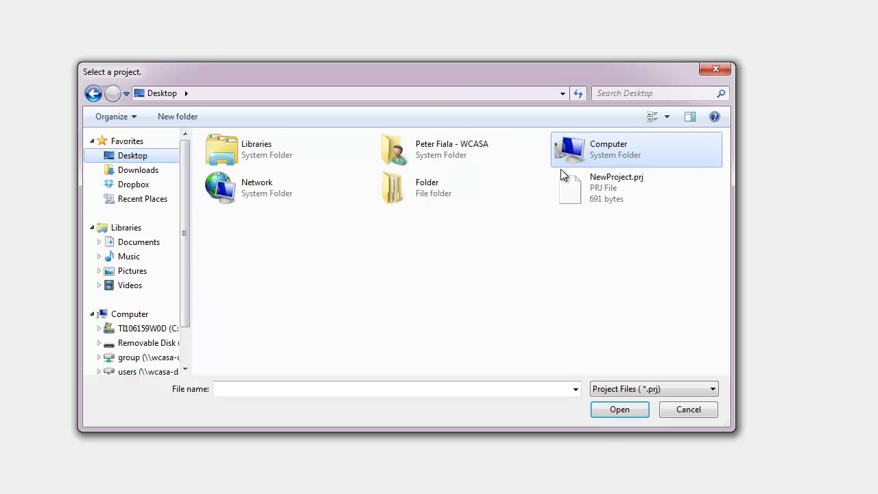
pyautogui.click(616, 186)
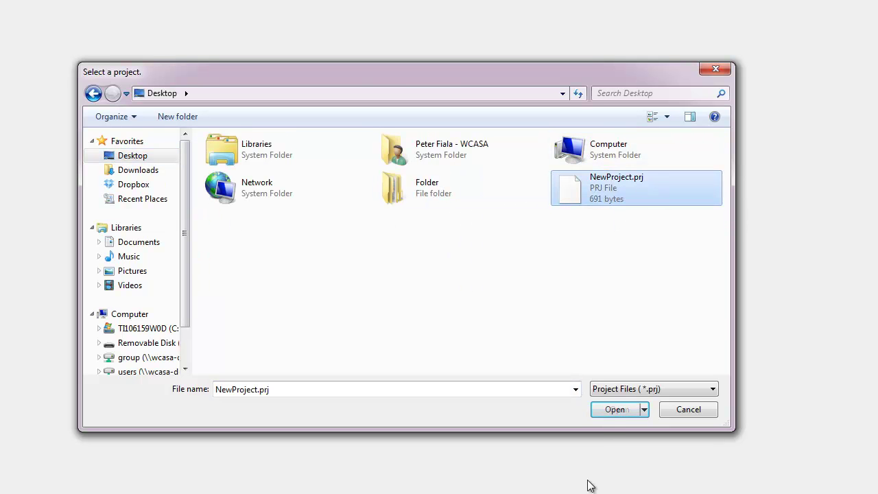
pyautogui.click(611, 410)
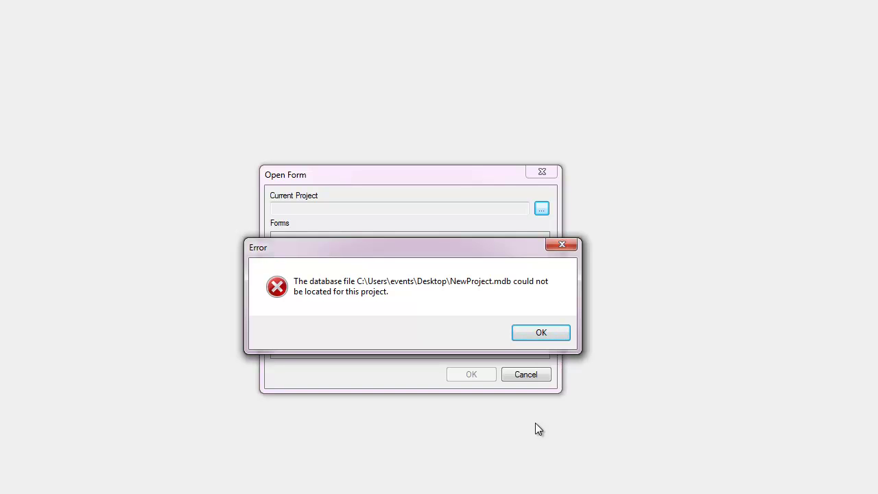
pyautogui.click(544, 330)
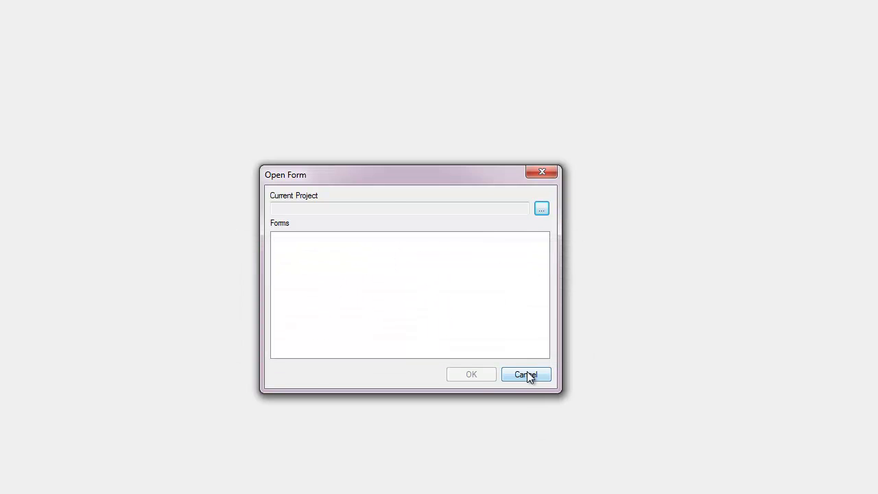
# Cancel Open Form and move the NewProject database onto the desktop beside NewProject.prj
pyautogui.click(526, 375)
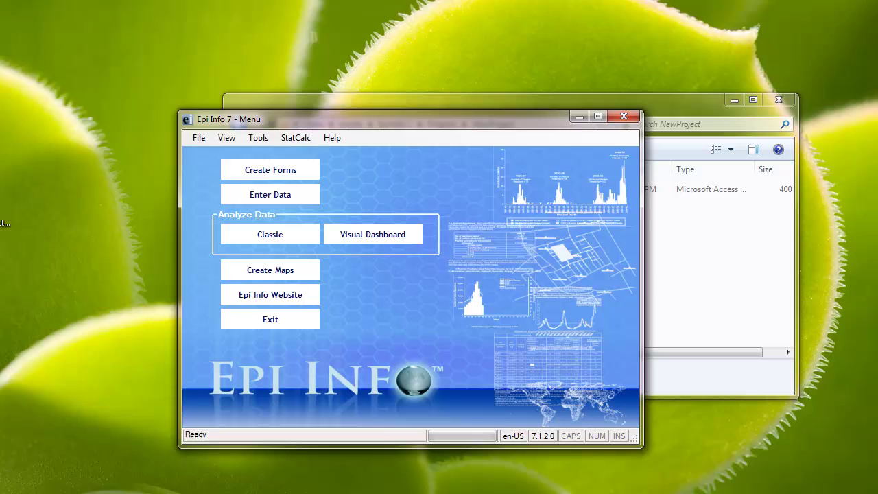
pyautogui.click(641, 188)
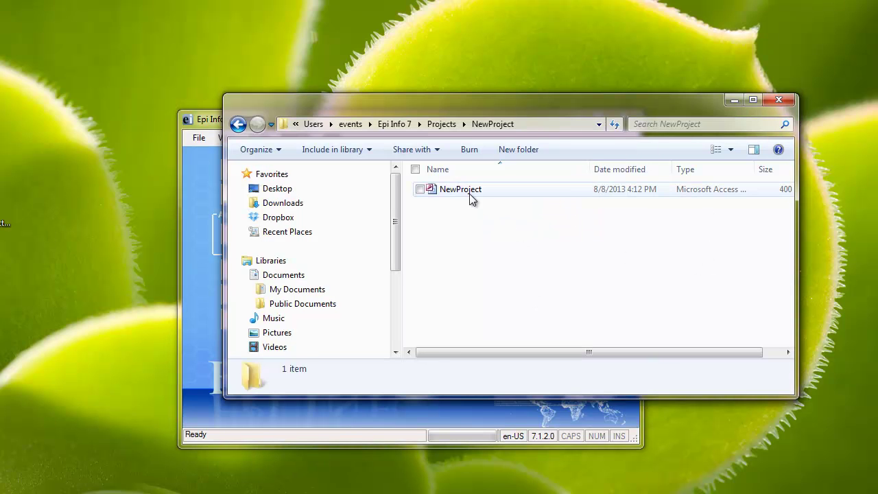
pyautogui.moveTo(464, 194); pyautogui.dragTo(215, 218)
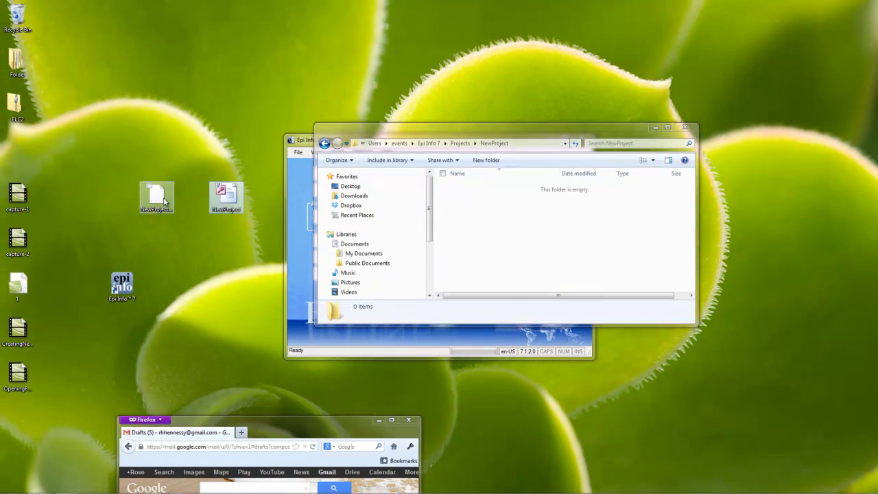
pyautogui.click(295, 265)
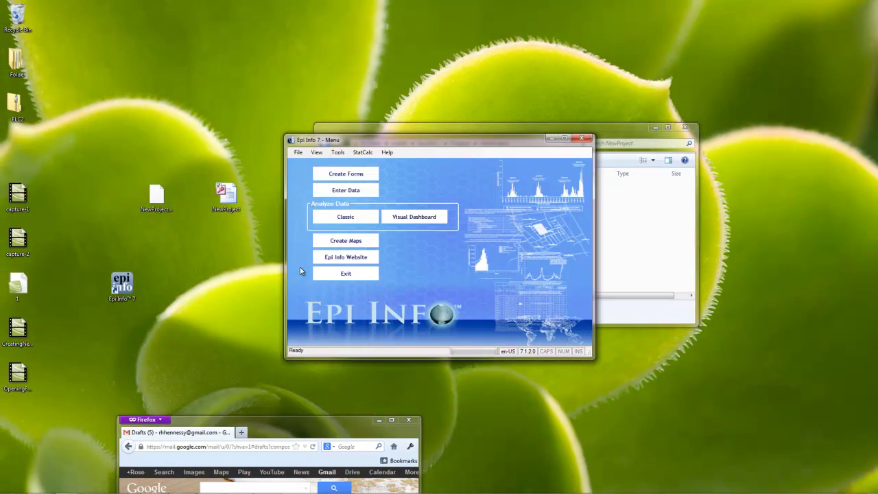
# Open NewForm from Desktop\NewProject.prj in Enter Data, accepting the default data table properties
pyautogui.click(350, 191)
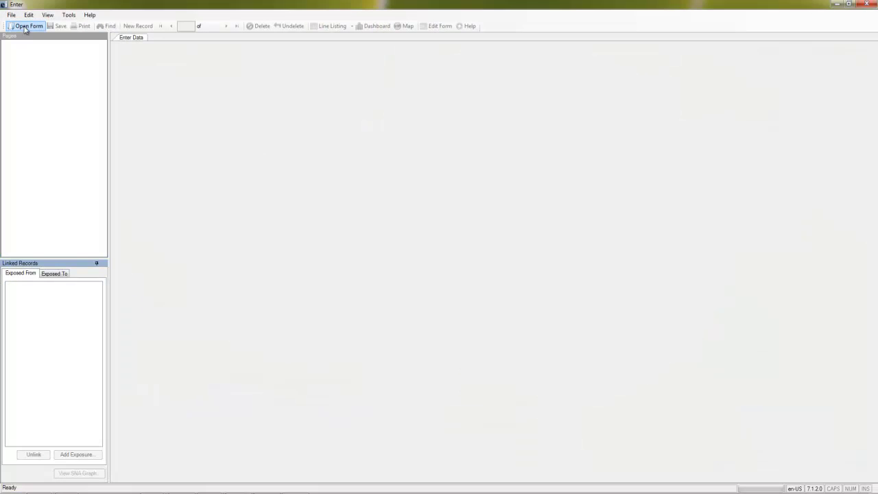
pyautogui.click(26, 26)
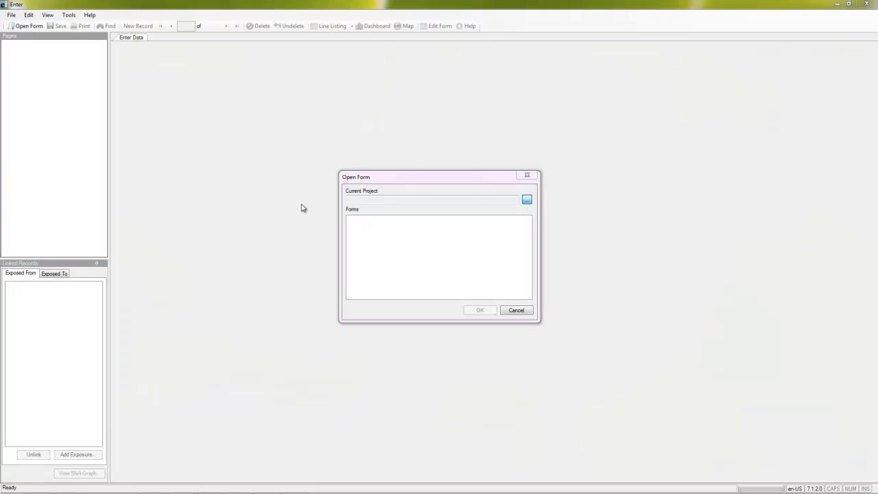
pyautogui.click(254, 165)
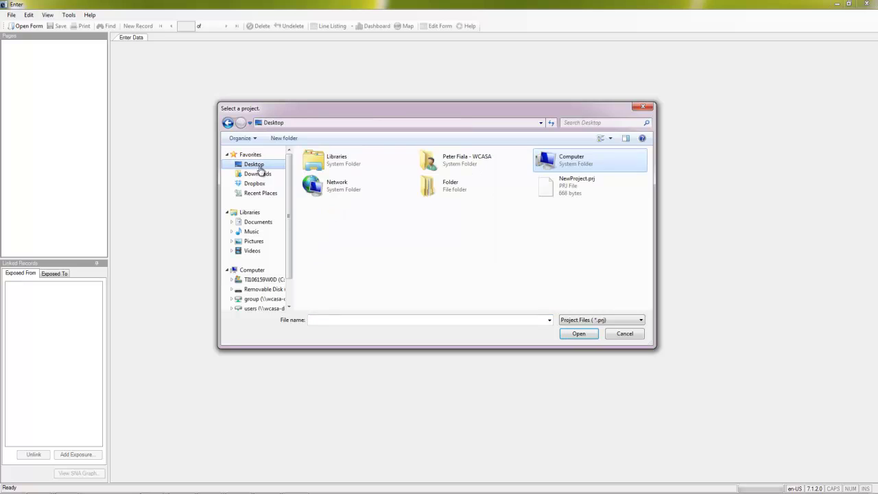
pyautogui.click(549, 190)
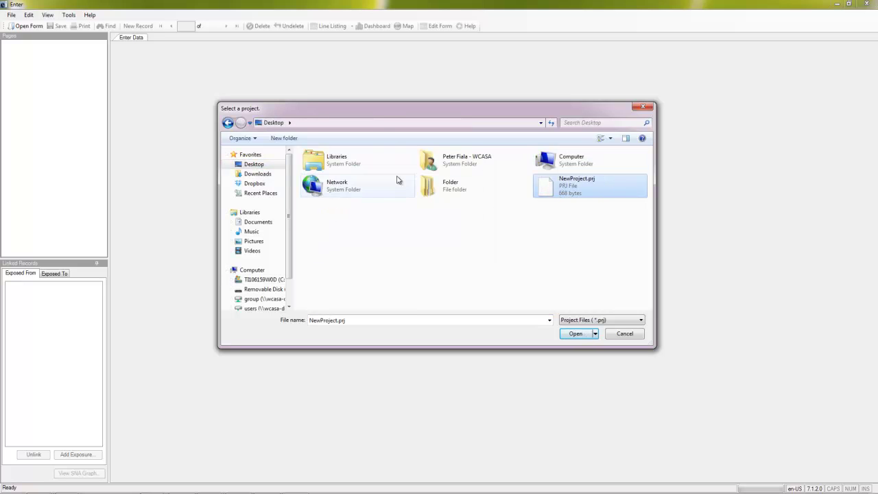
pyautogui.click(574, 335)
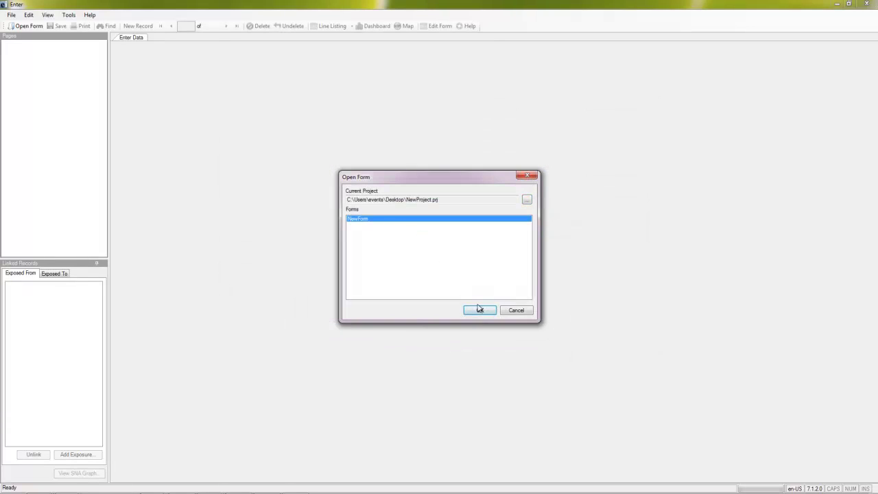
pyautogui.click(482, 311)
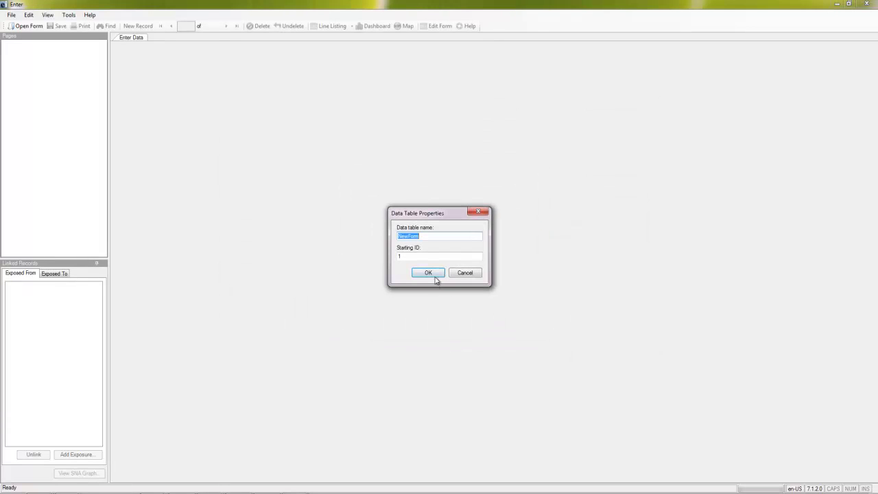
pyautogui.click(435, 277)
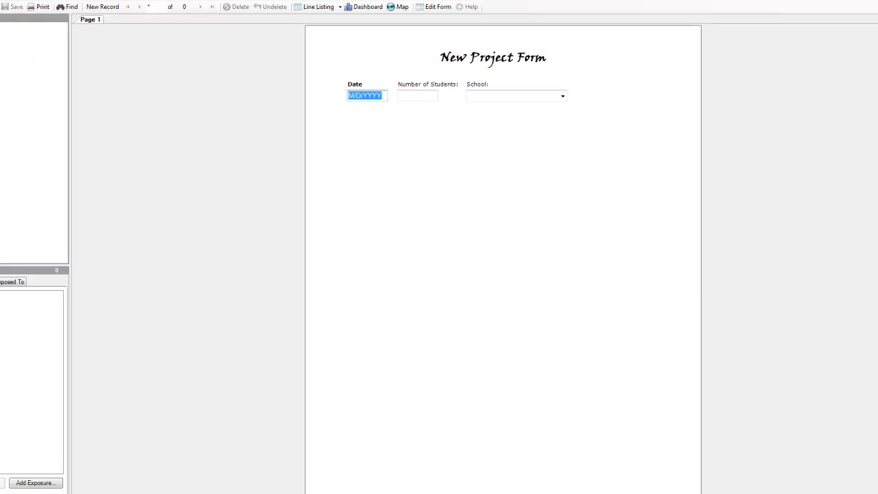
# Close Epi Info 7 and move the desktop project file and database back into NewProject
pyautogui.click(860, 5)
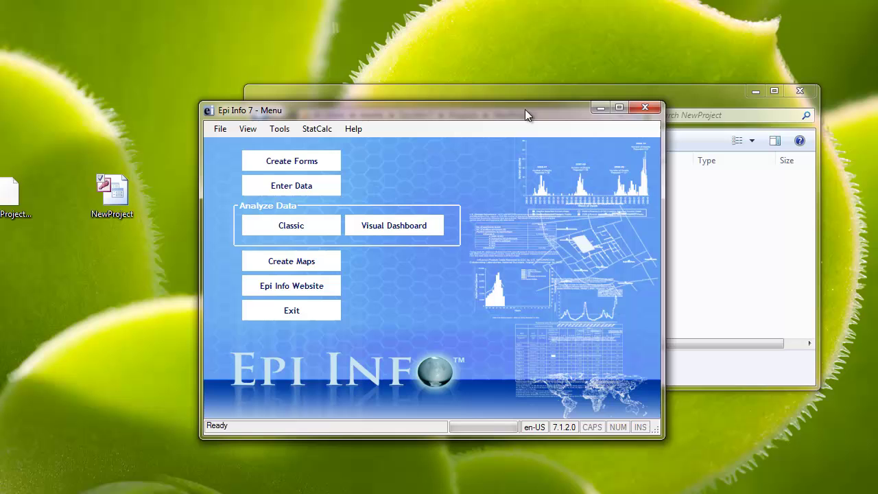
pyautogui.click(645, 107)
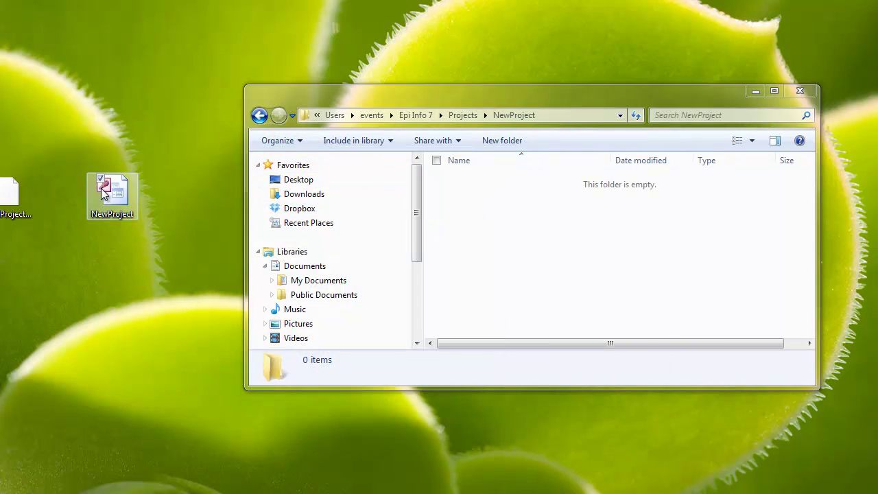
pyautogui.moveTo(103, 194); pyautogui.dragTo(550, 216)
pyautogui.moveTo(12, 195); pyautogui.dragTo(502, 245)
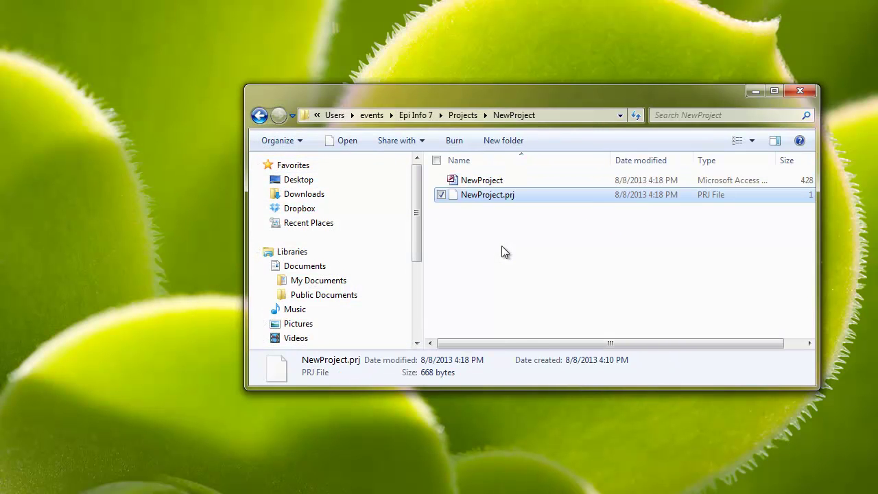
# Move the NewProject folder from Projects onto the desktop
pyautogui.click(463, 115)
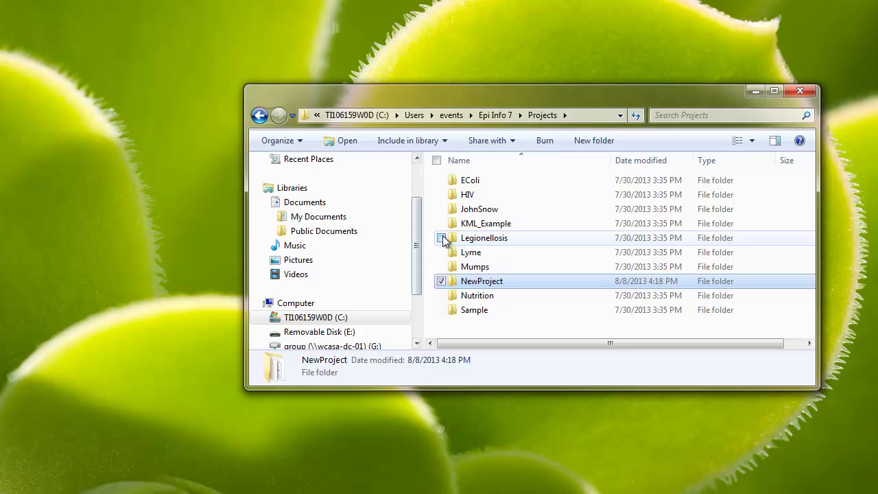
pyautogui.rightClick(479, 286)
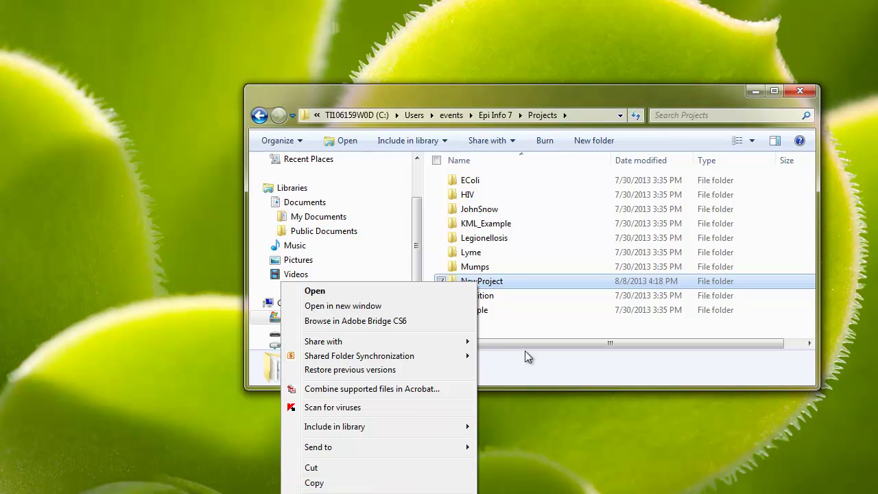
pyautogui.click(547, 319)
pyautogui.click(483, 288)
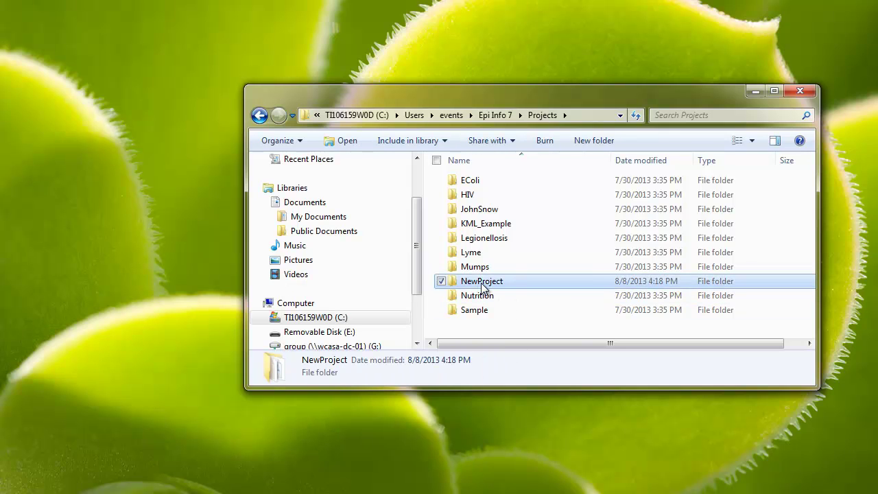
pyautogui.moveTo(484, 288); pyautogui.dragTo(4, 147)
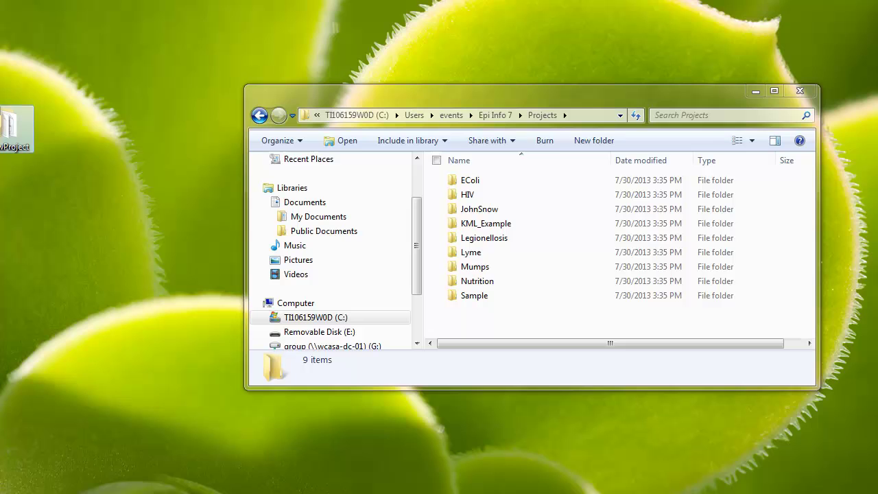
pyautogui.click(106, 260)
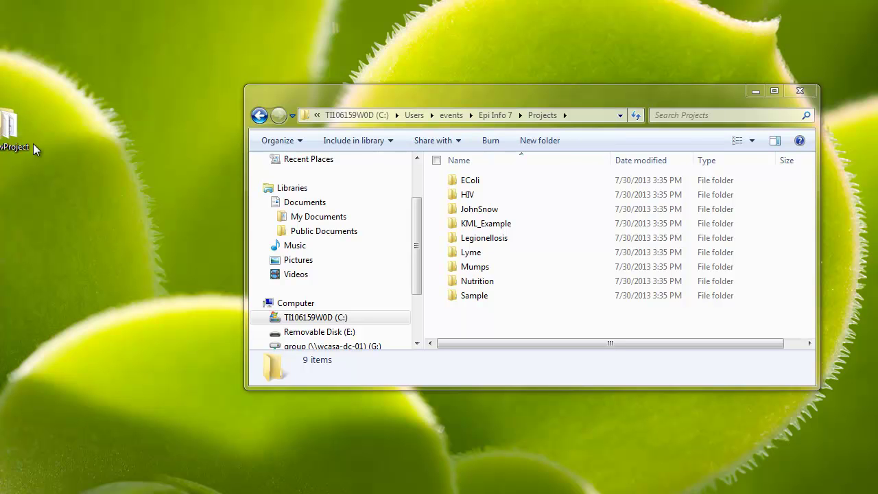
# Open NewForm from NewProject.prj inside the desktop NewProject folder in Epi Info 7
pyautogui.doubleClick(5, 319)
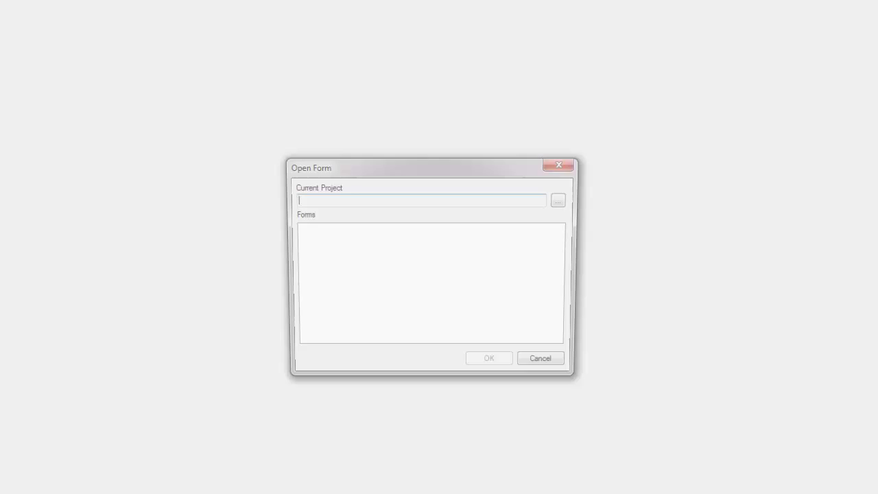
pyautogui.click(562, 199)
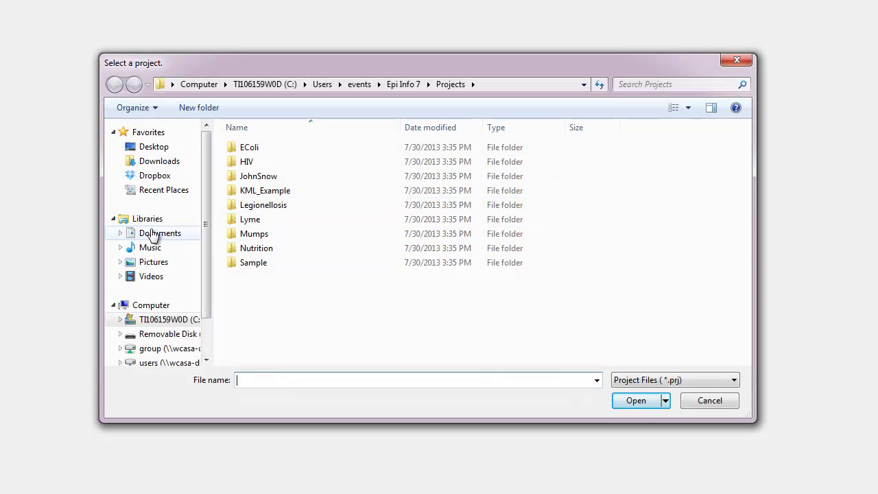
pyautogui.click(155, 148)
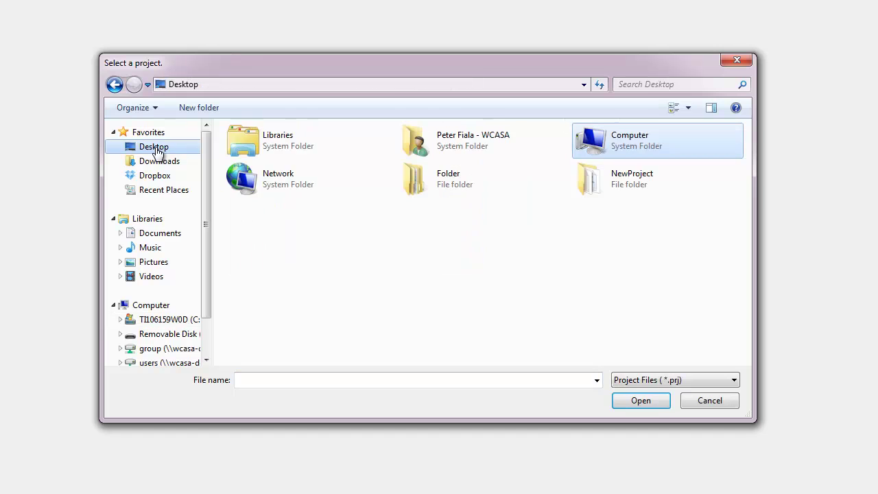
pyautogui.doubleClick(634, 179)
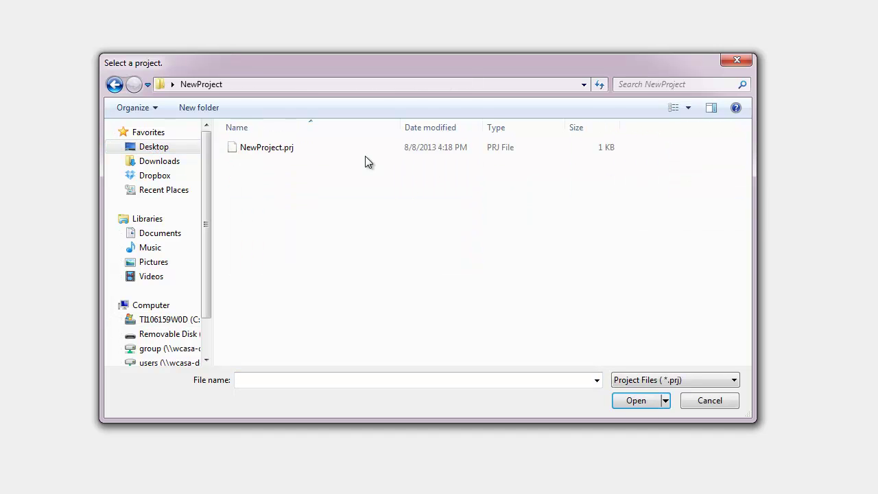
pyautogui.click(277, 149)
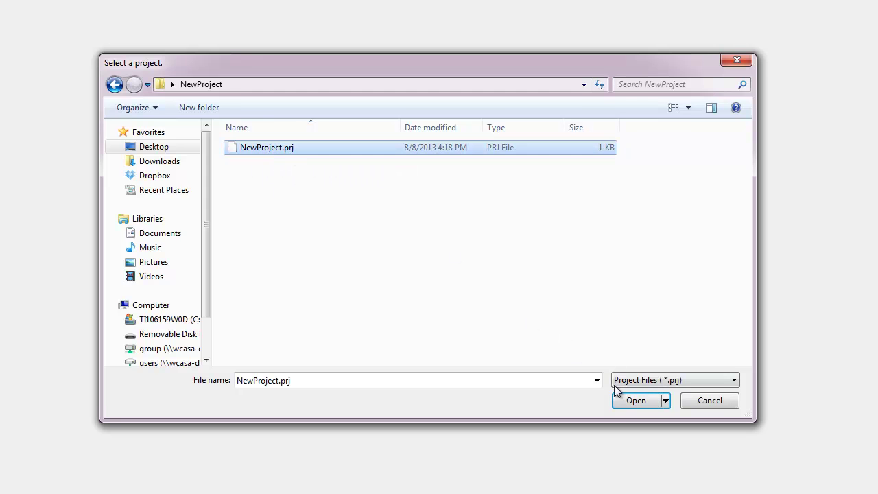
pyautogui.click(642, 407)
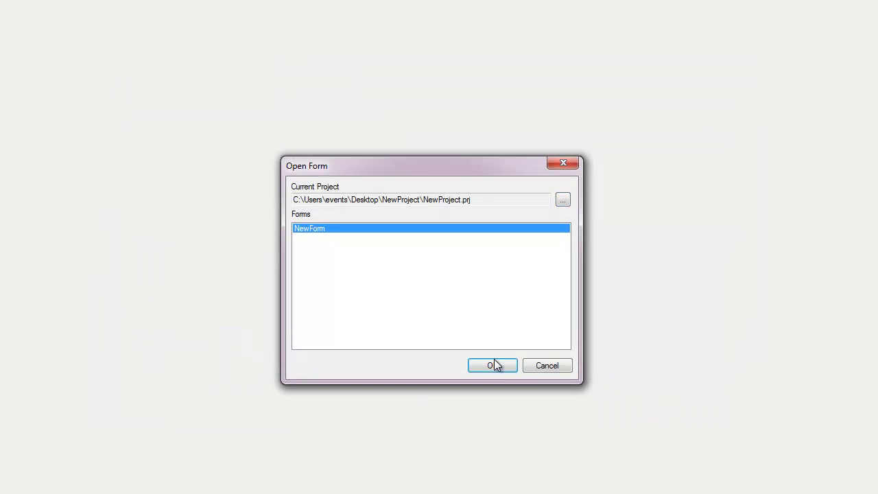
pyautogui.click(496, 364)
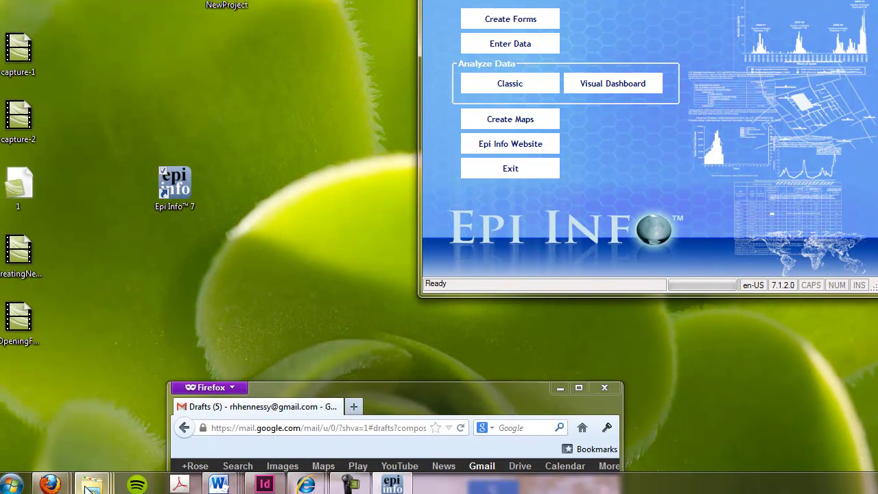
# Switch to the users (H:) Explorer window
pyautogui.rightClick(99, 480)
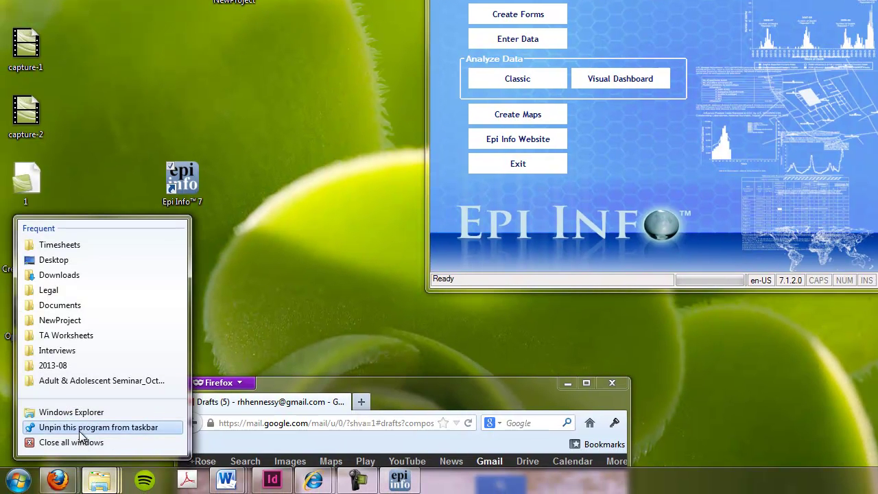
pyautogui.click(101, 483)
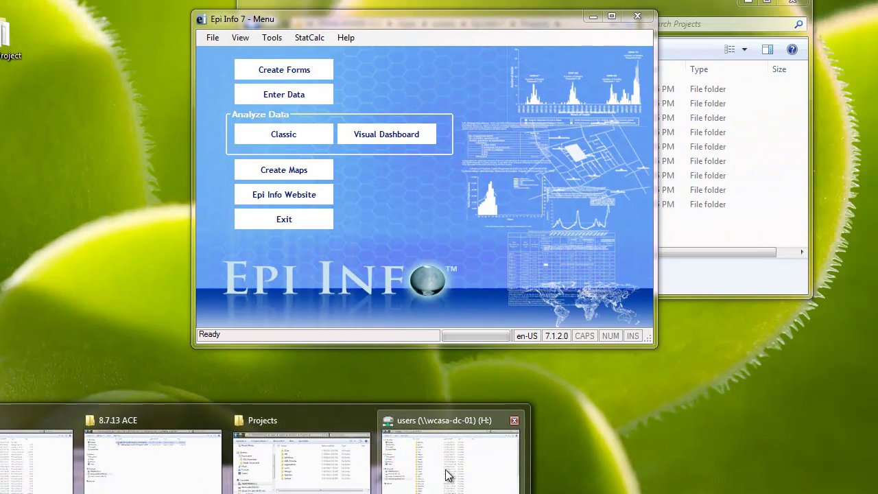
pyautogui.moveTo(677, 418)
pyautogui.click(268, 480)
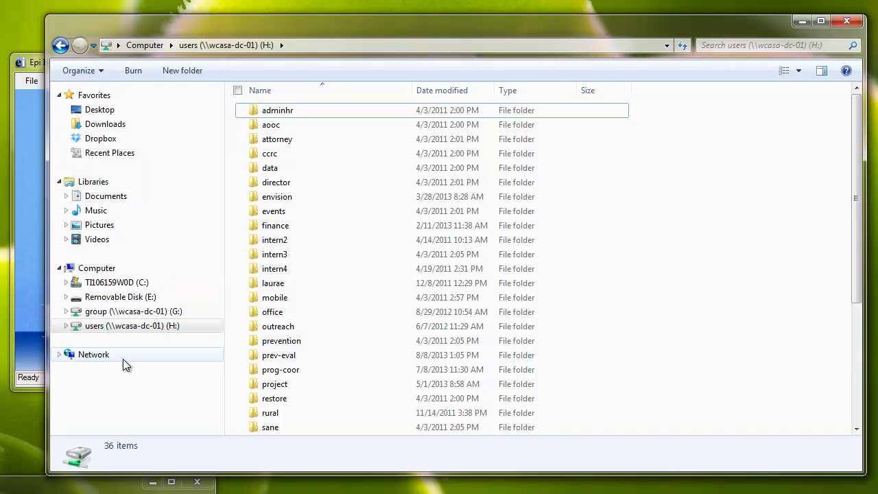
# Copy the NewProject folder to Removable Disk (E:), check its contents, and close the window
pyautogui.click(121, 296)
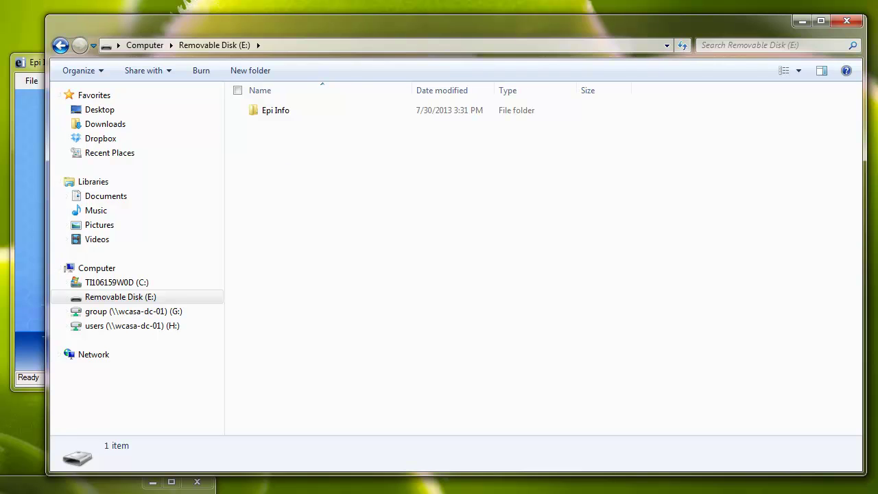
pyautogui.moveTo(51, 188); pyautogui.dragTo(265, 182)
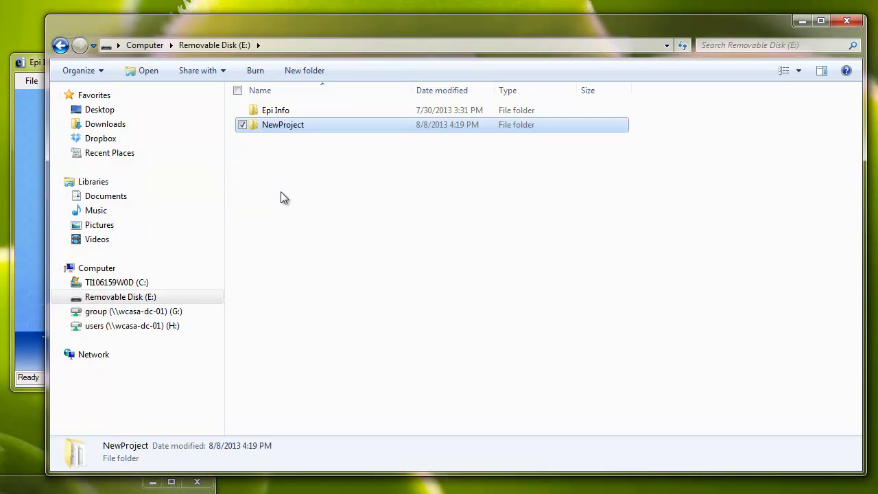
pyautogui.click(279, 196)
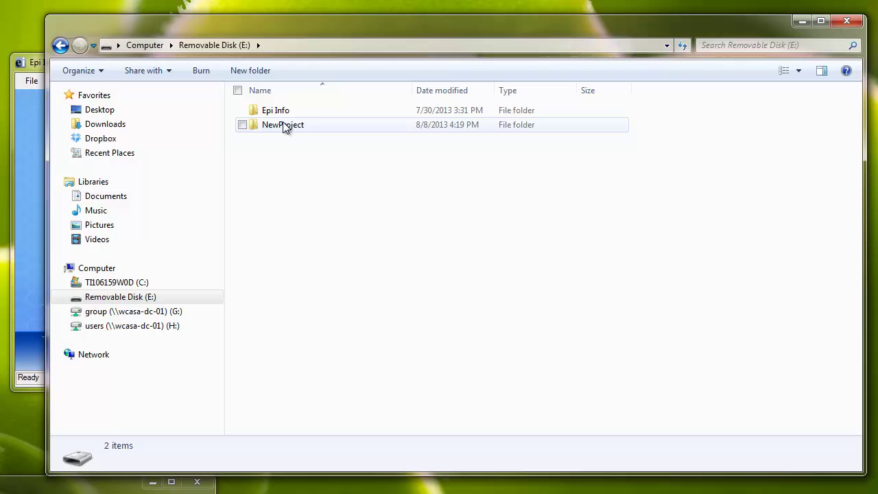
pyautogui.doubleClick(285, 125)
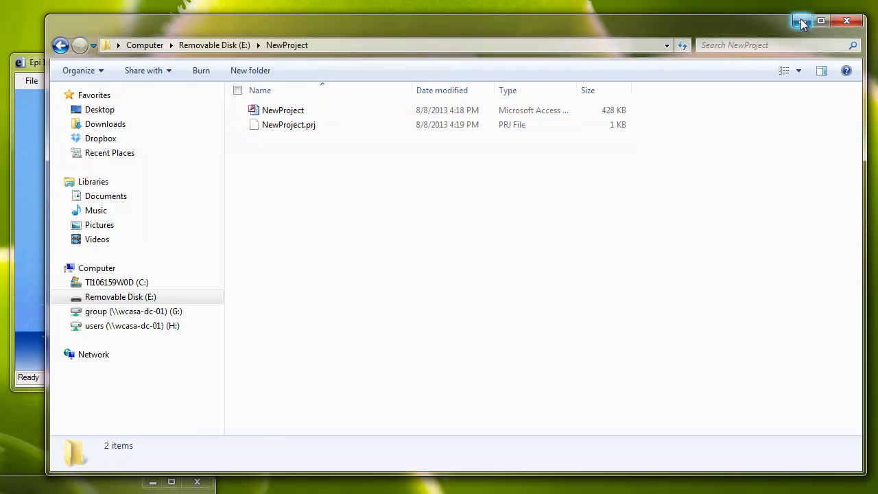
pyautogui.click(849, 23)
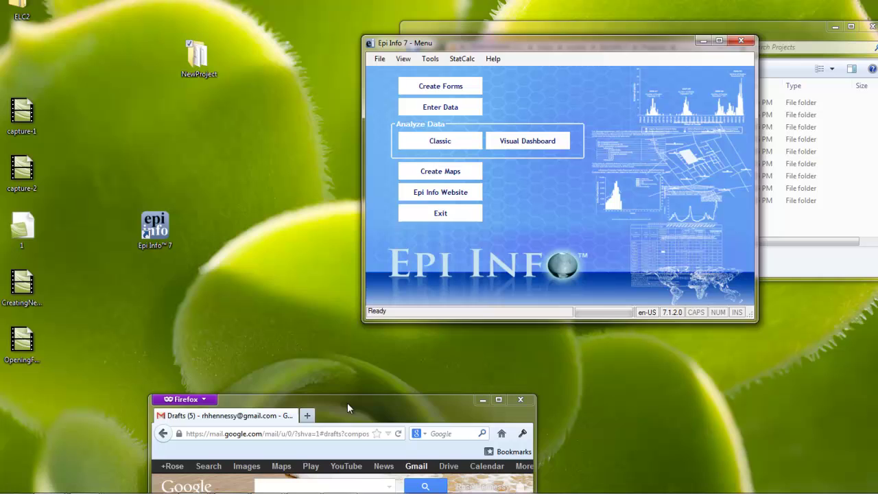
# Show the blank Gmail draft and open the desktop NewProject folder beside it
pyautogui.moveTo(347, 403); pyautogui.dragTo(501, 36)
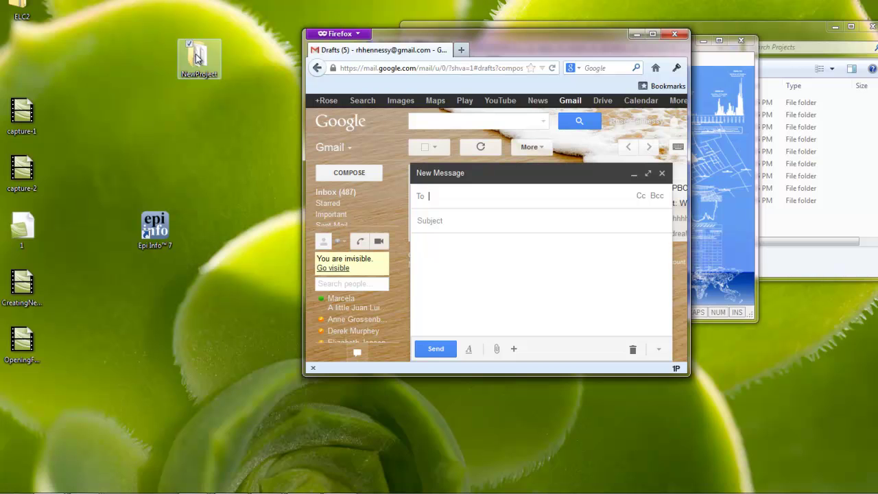
pyautogui.doubleClick(196, 59)
pyautogui.moveTo(567, 58); pyautogui.dragTo(207, 112)
# Zip the NewProject database and NewProject.prj into a NewProject archive and verify its contents
pyautogui.click(237, 178)
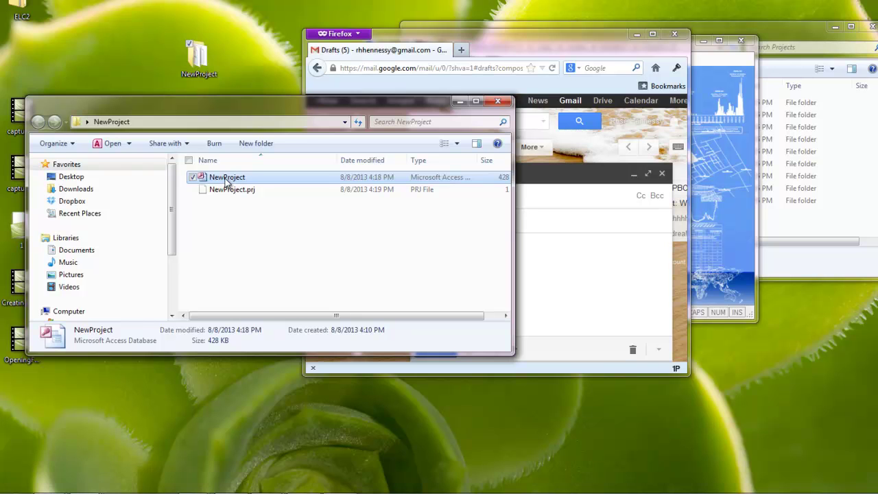
pyautogui.hotkey('ctrl', 'a')
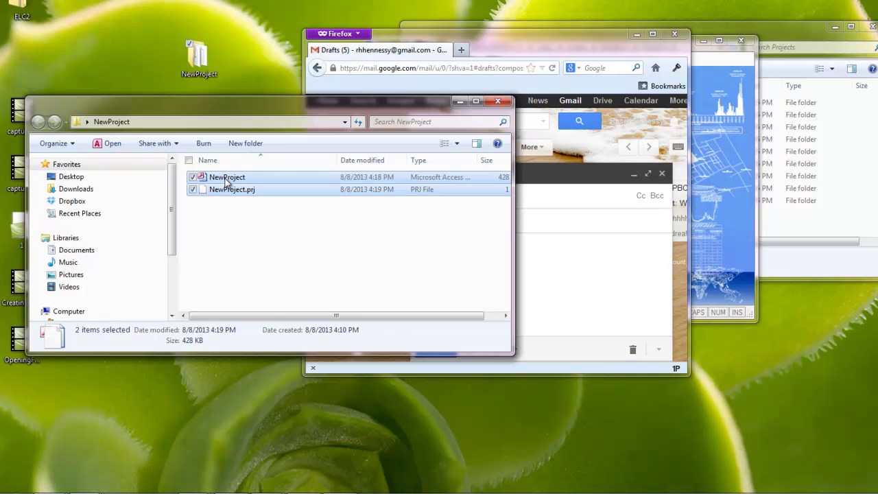
pyautogui.rightClick(282, 176)
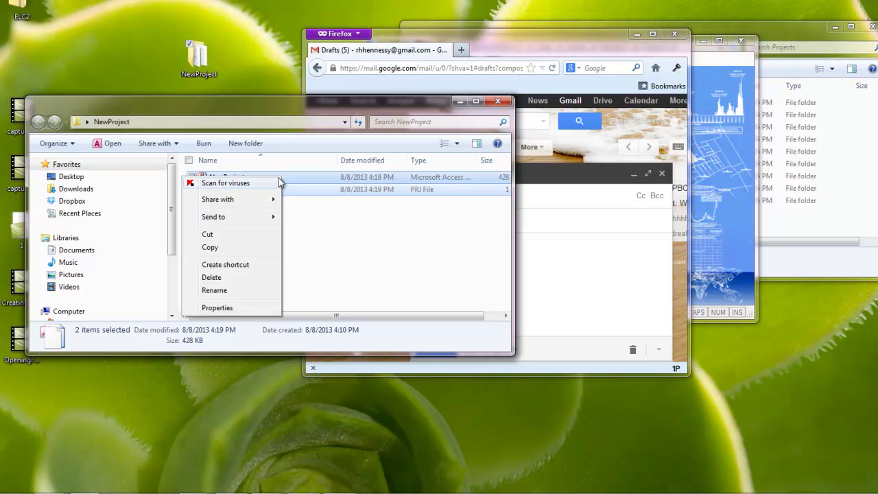
pyautogui.moveTo(248, 218)
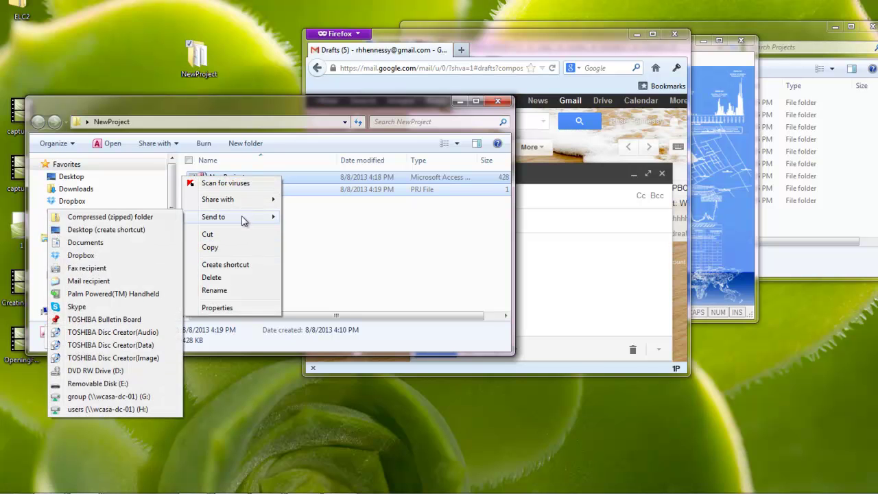
pyautogui.click(142, 220)
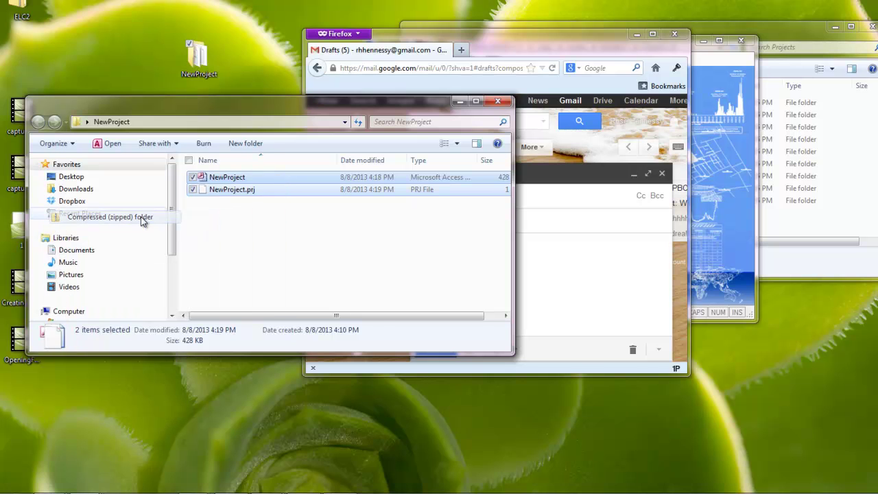
pyautogui.click(281, 248)
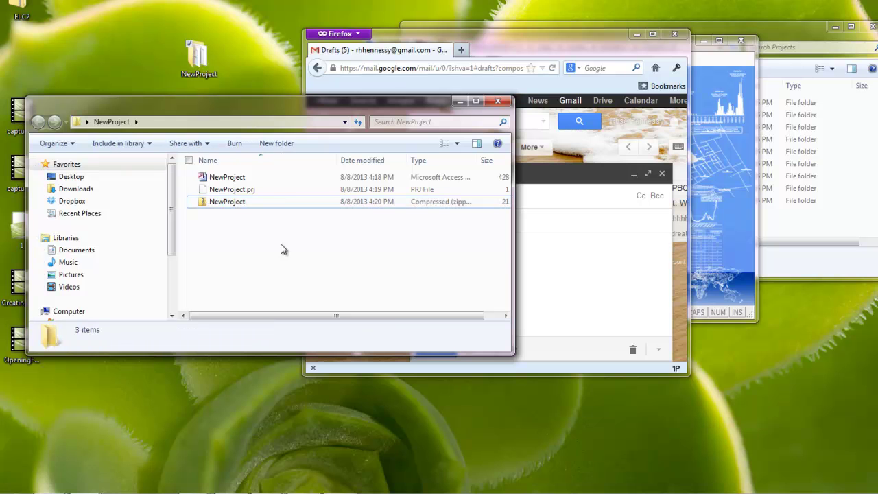
pyautogui.doubleClick(220, 203)
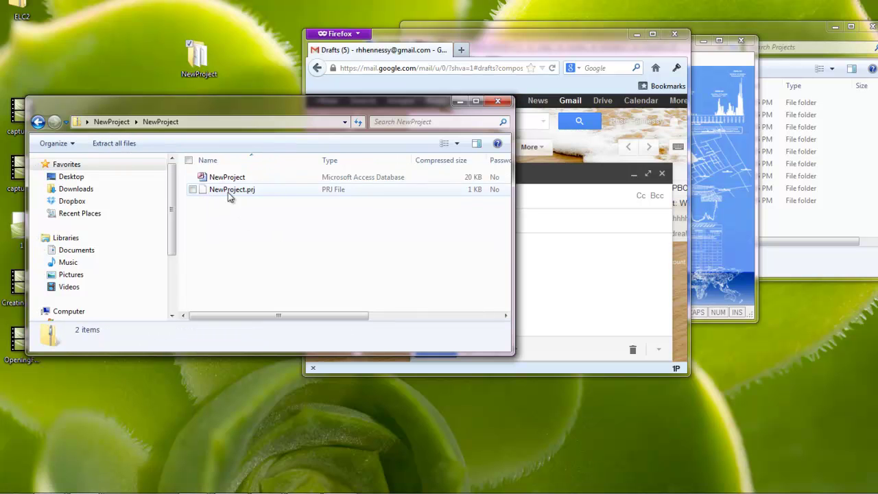
pyautogui.click(39, 126)
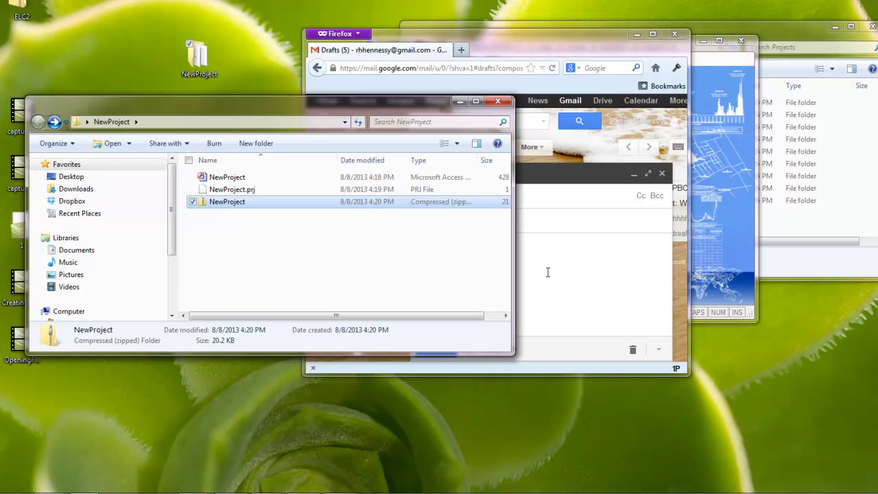
# Drag the NewProject zip into the Gmail message body to attach it
pyautogui.click(596, 277)
pyautogui.click(460, 243)
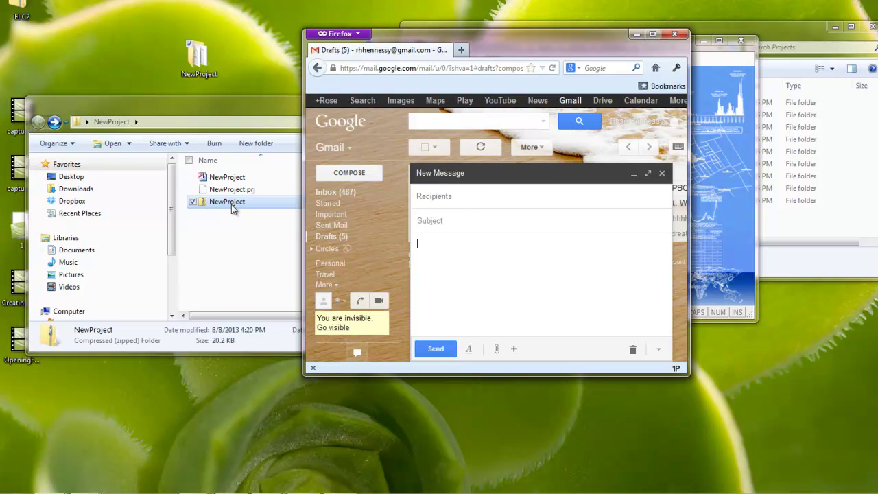
pyautogui.moveTo(231, 201); pyautogui.dragTo(490, 287)
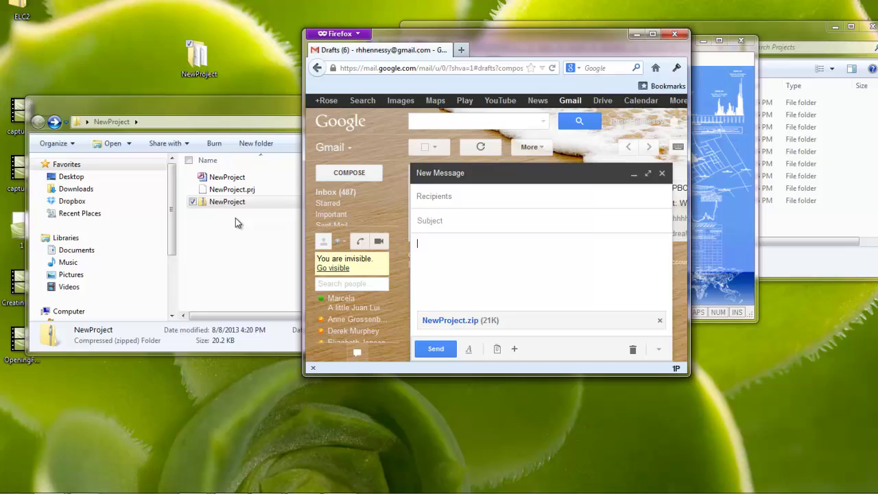
pyautogui.moveTo(227, 202); pyautogui.dragTo(233, 187)
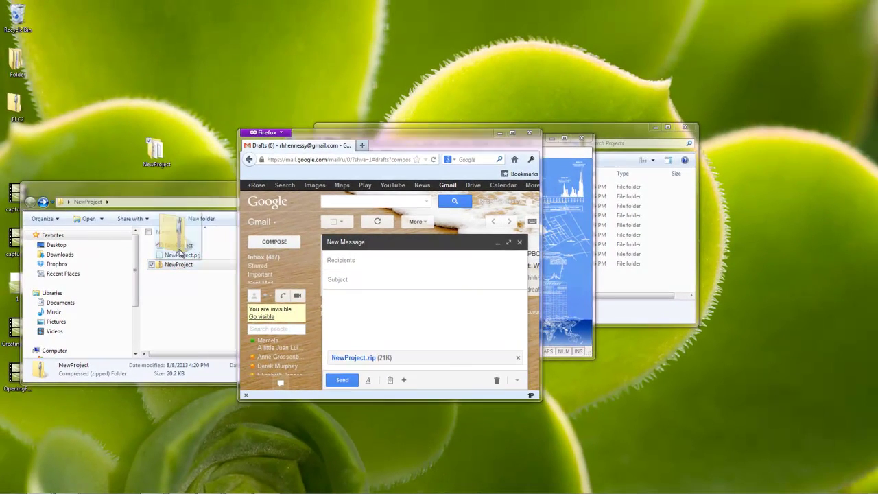
# Move the NewProject zip onto the desktop and close the NewProject folder window
pyautogui.moveTo(179, 254); pyautogui.dragTo(199, 107)
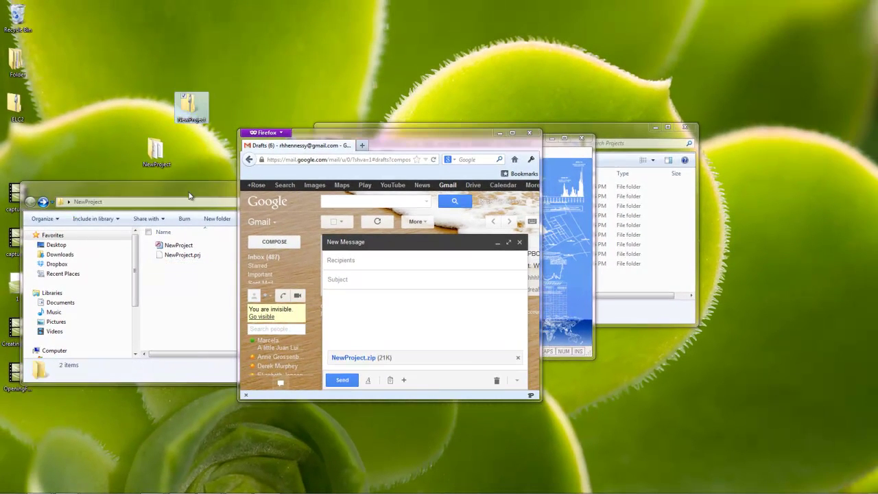
pyautogui.moveTo(190, 197); pyautogui.dragTo(272, 327)
pyautogui.click(473, 326)
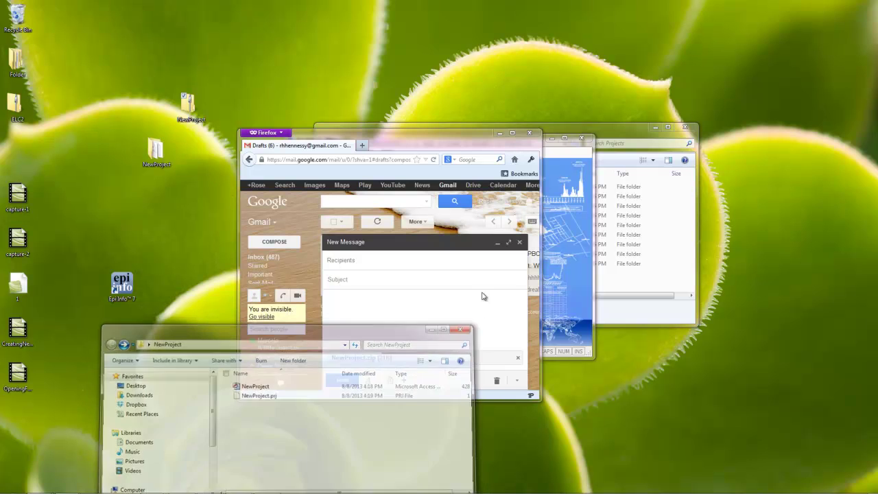
# Put the desktop NewProject folder back into the Projects folder, then close that window
pyautogui.click(500, 132)
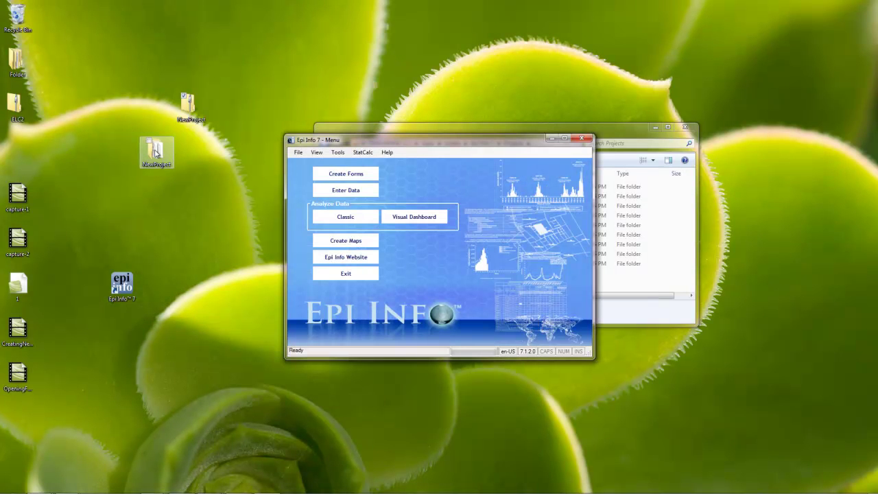
pyautogui.click(155, 152)
pyautogui.click(603, 135)
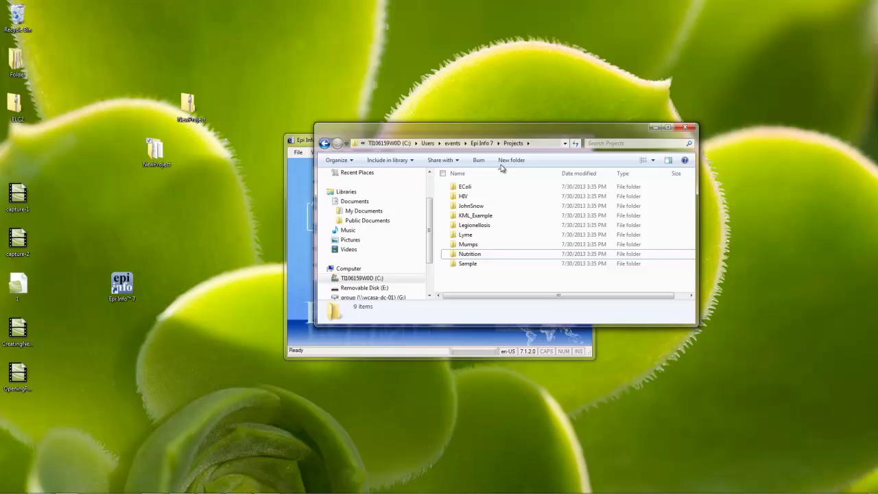
pyautogui.moveTo(156, 152); pyautogui.dragTo(445, 285)
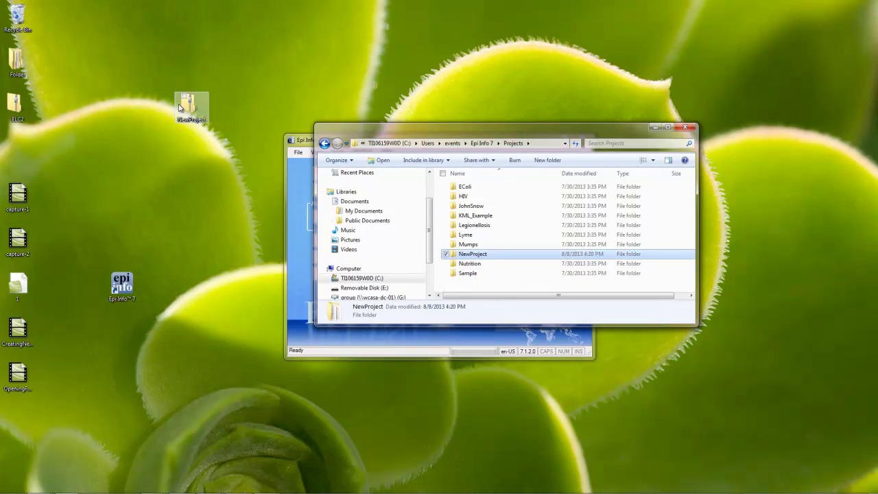
pyautogui.click(655, 127)
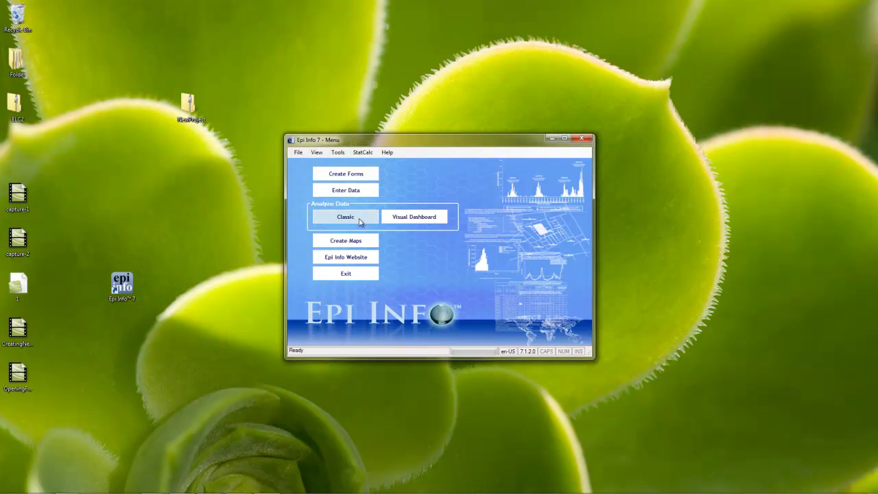
pyautogui.click(353, 194)
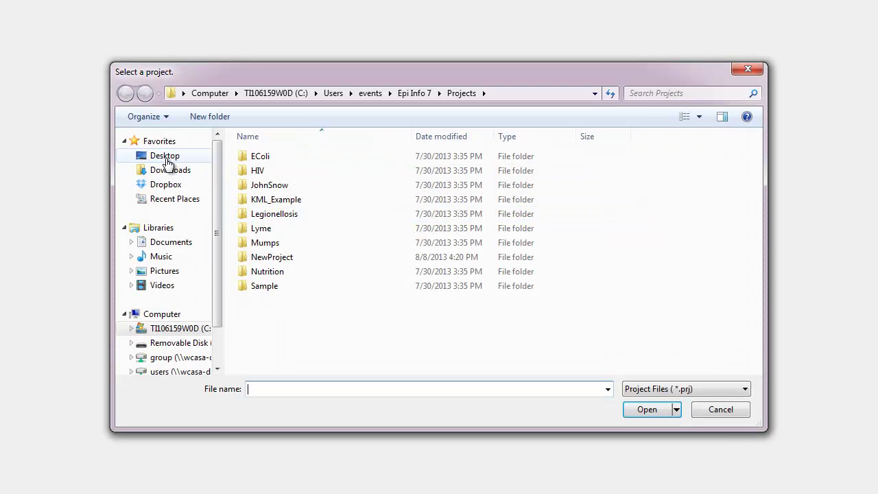
pyautogui.click(164, 156)
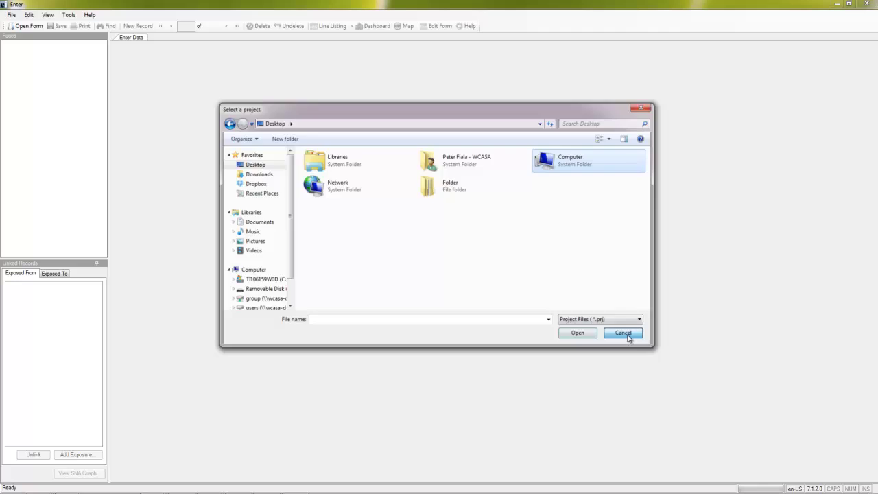
pyautogui.click(720, 409)
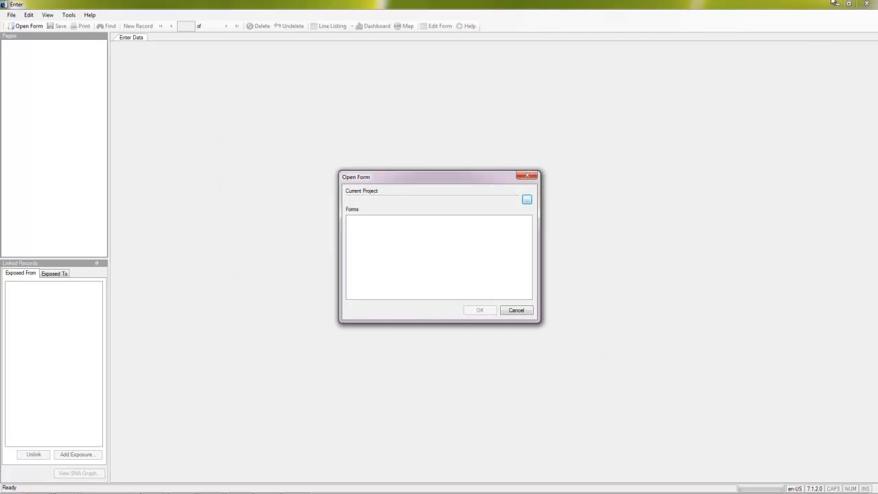
pyautogui.click(528, 176)
pyautogui.click(866, 4)
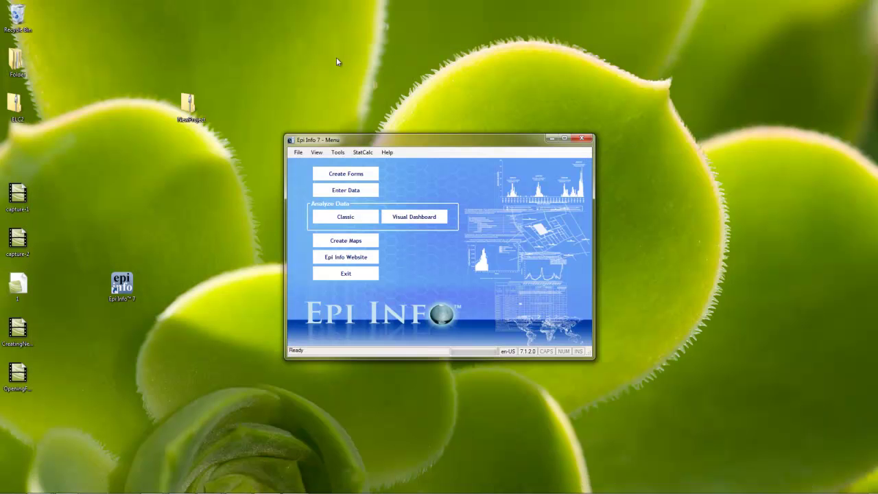
# Open the NewProject zip and copy the NewProject database out onto the desktop
pyautogui.moveTo(189, 106); pyautogui.dragTo(134, 109)
pyautogui.doubleClick(118, 104)
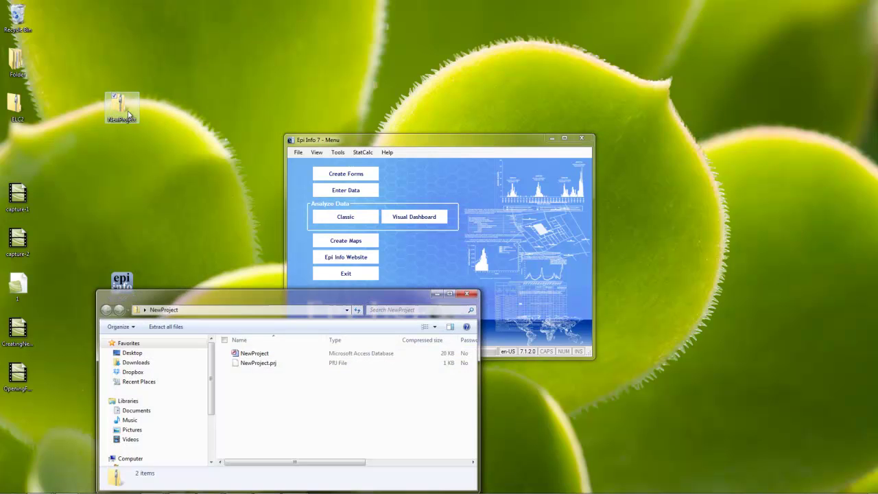
pyautogui.moveTo(230, 298); pyautogui.dragTo(188, 159)
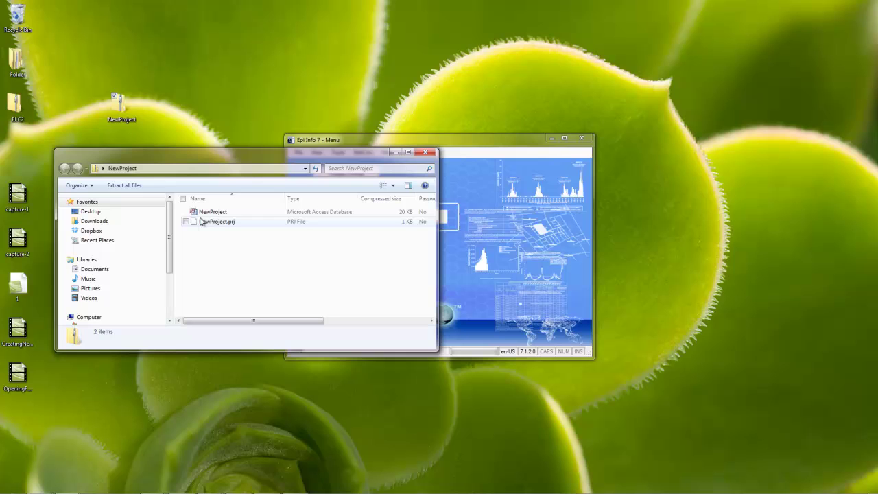
pyautogui.moveTo(203, 214); pyautogui.dragTo(181, 105)
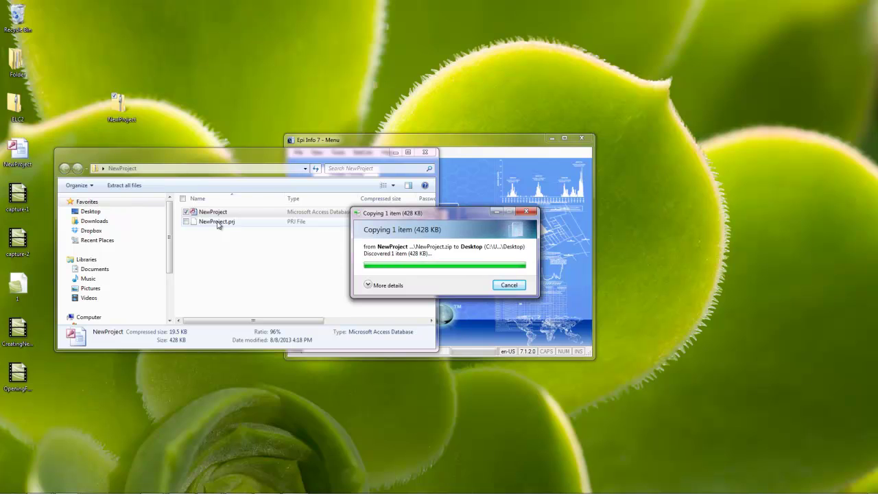
# Copy NewProject.prj out of the zip onto the desktop as well
pyautogui.moveTo(217, 222); pyautogui.dragTo(60, 146)
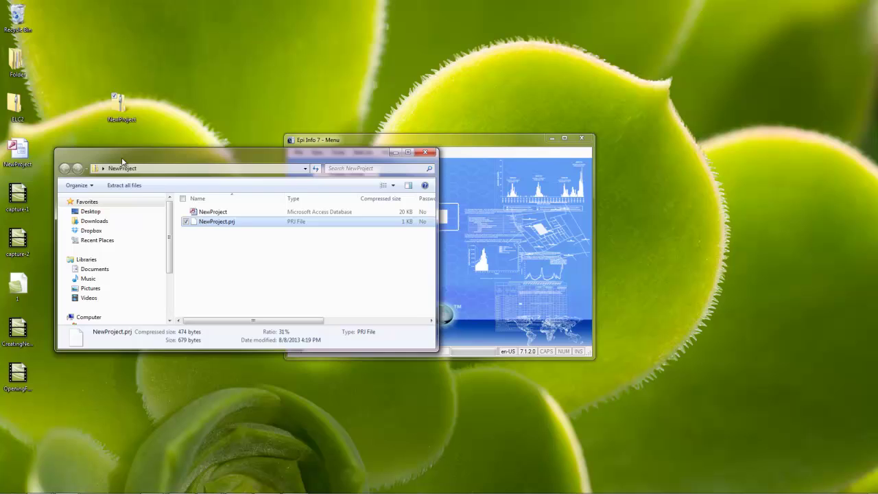
pyautogui.moveTo(134, 159); pyautogui.dragTo(281, 197)
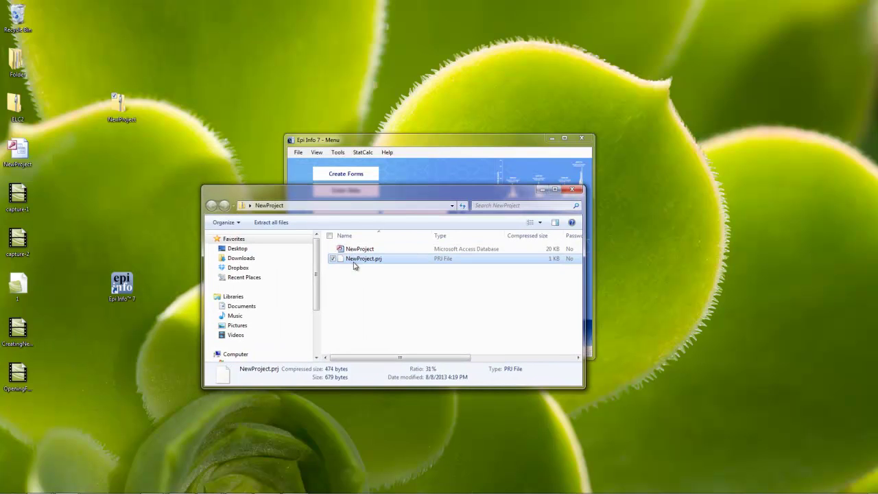
pyautogui.moveTo(355, 265); pyautogui.dragTo(72, 177)
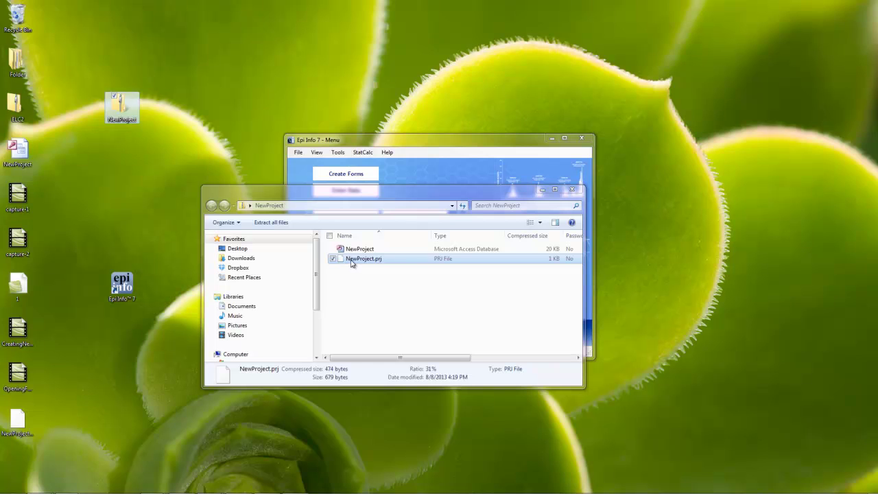
pyautogui.click(357, 267)
# Create a desktop folder named New folder and open it
pyautogui.rightClick(358, 281)
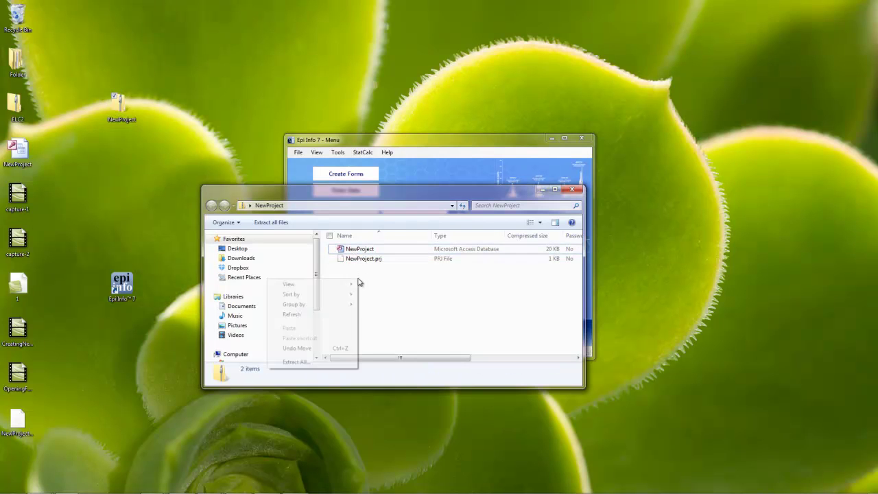
pyautogui.click(147, 191)
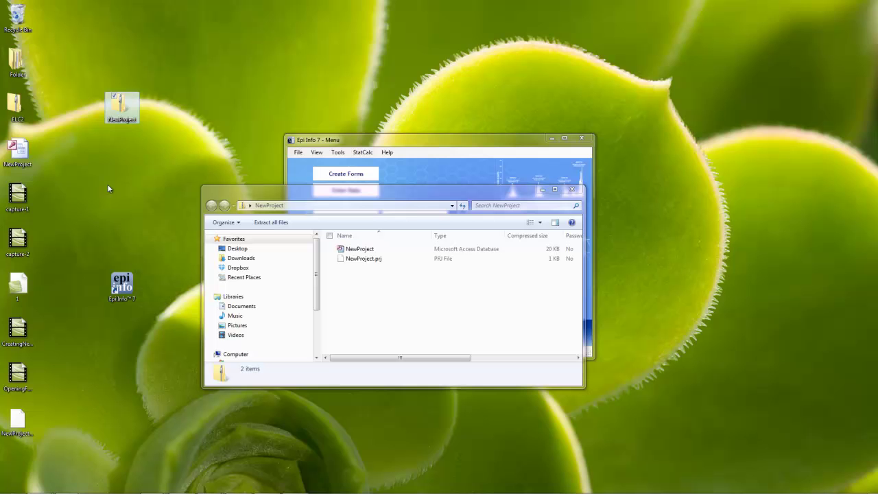
pyautogui.rightClick(68, 157)
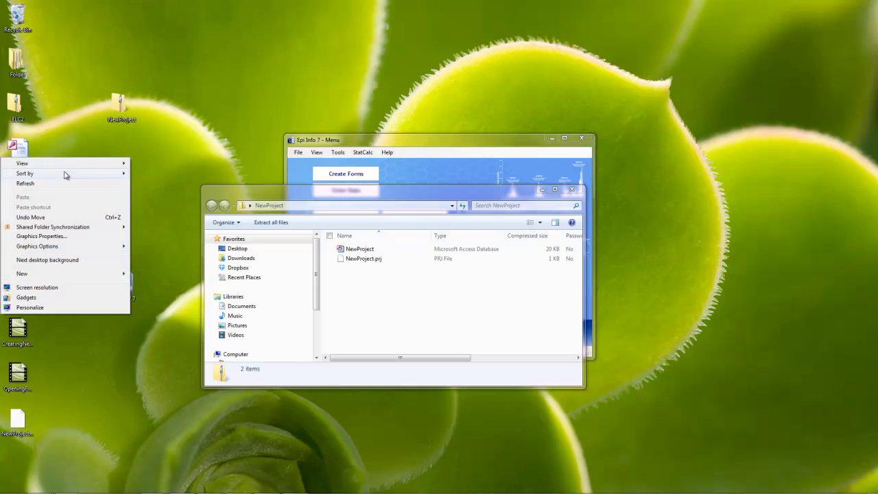
pyautogui.moveTo(66, 278)
pyautogui.click(147, 274)
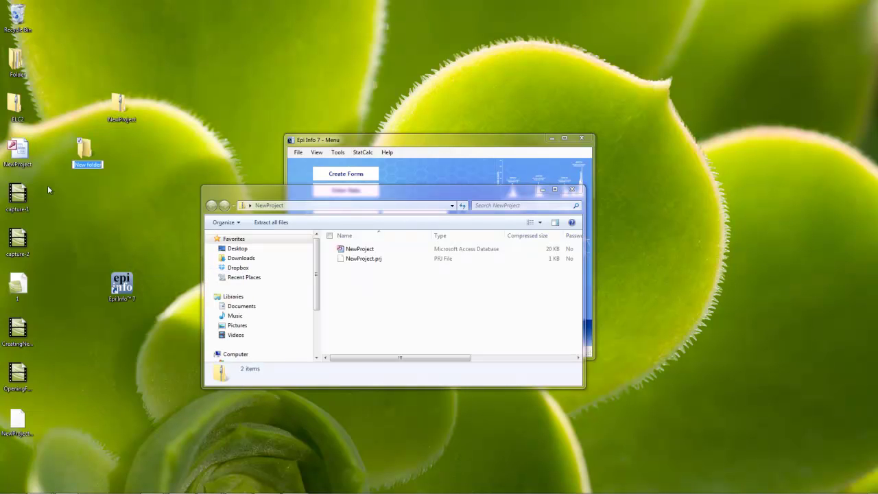
pyautogui.click(89, 153)
pyautogui.press('Return')
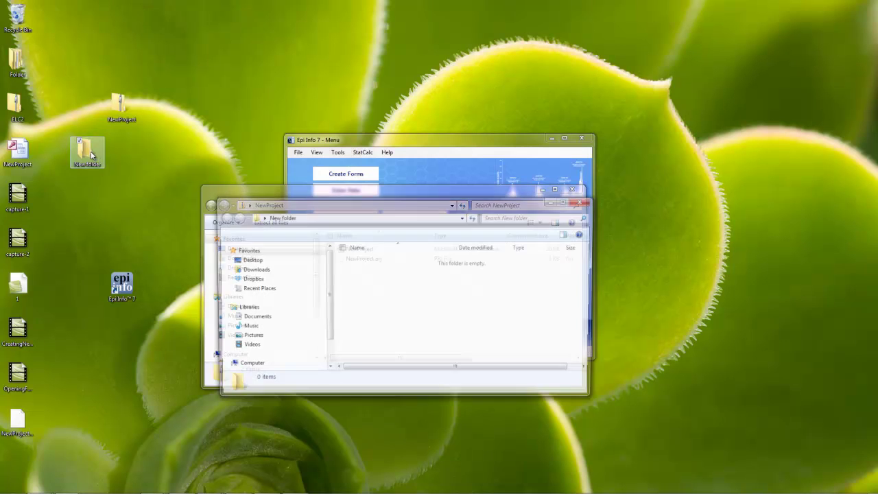
# Move the NewProject database and NewProject.prj into New folder, then close the zip window
pyautogui.moveTo(19, 153); pyautogui.dragTo(348, 307)
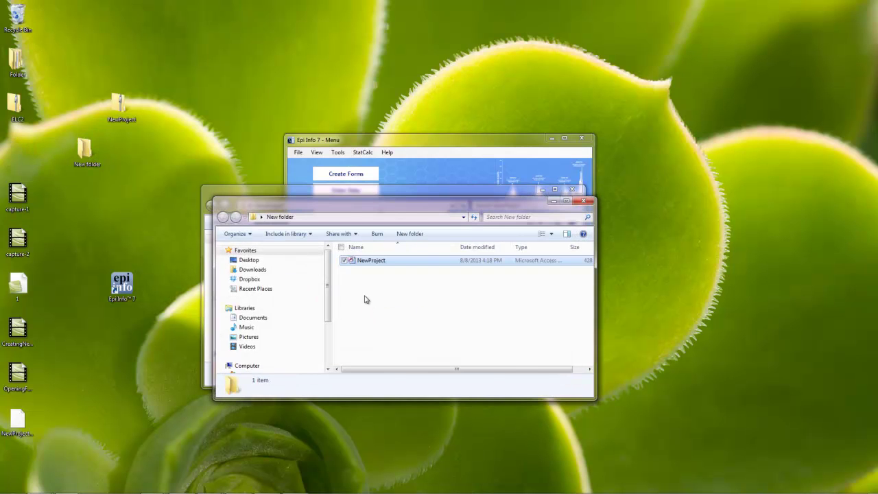
pyautogui.moveTo(353, 207); pyautogui.dragTo(573, 218)
pyautogui.moveTo(373, 261); pyautogui.dragTo(606, 311)
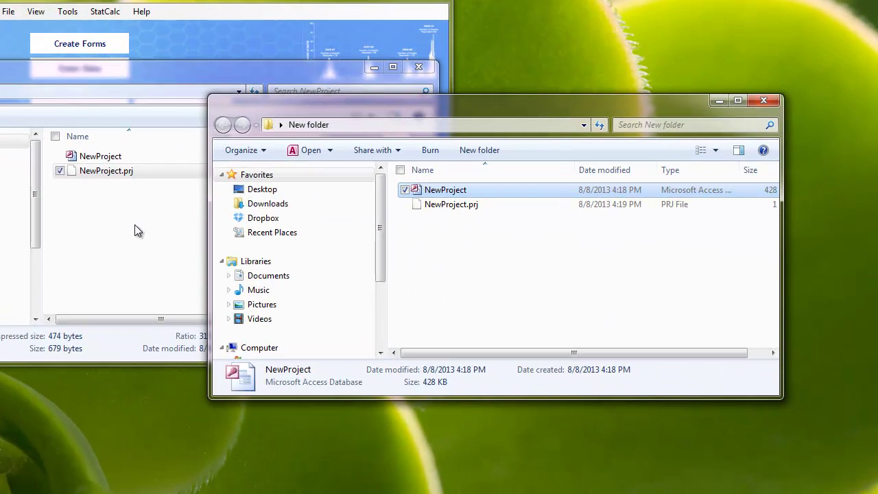
pyautogui.click(129, 226)
pyautogui.click(418, 67)
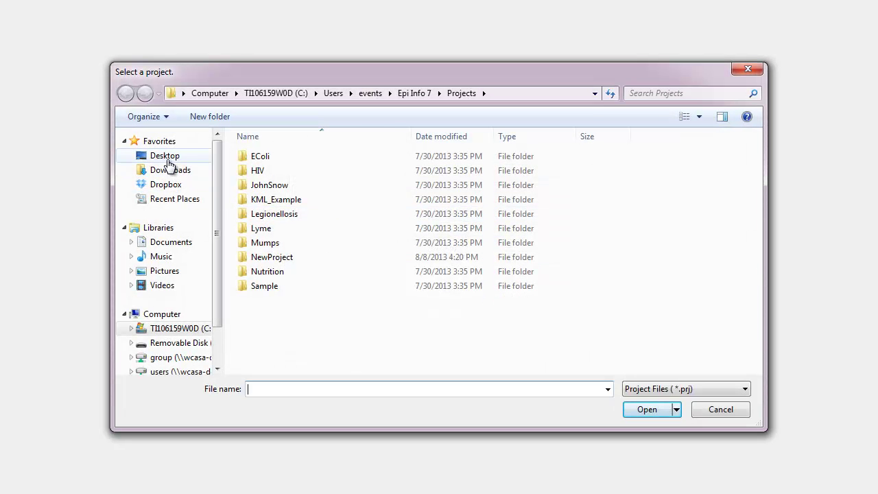
# Open NewProject.prj from Desktop > New folder in Enter Data, confirm NewForm, then close it
pyautogui.click(168, 158)
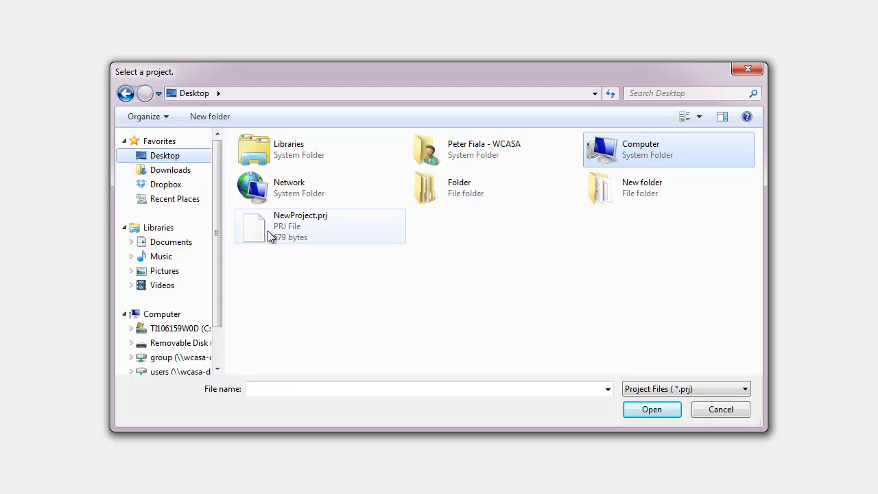
pyautogui.click(625, 191)
pyautogui.doubleClick(625, 190)
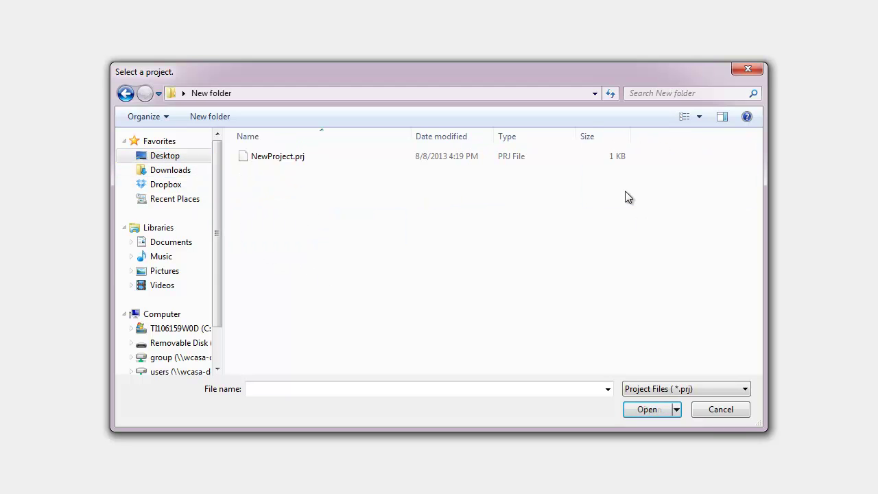
pyautogui.click(301, 155)
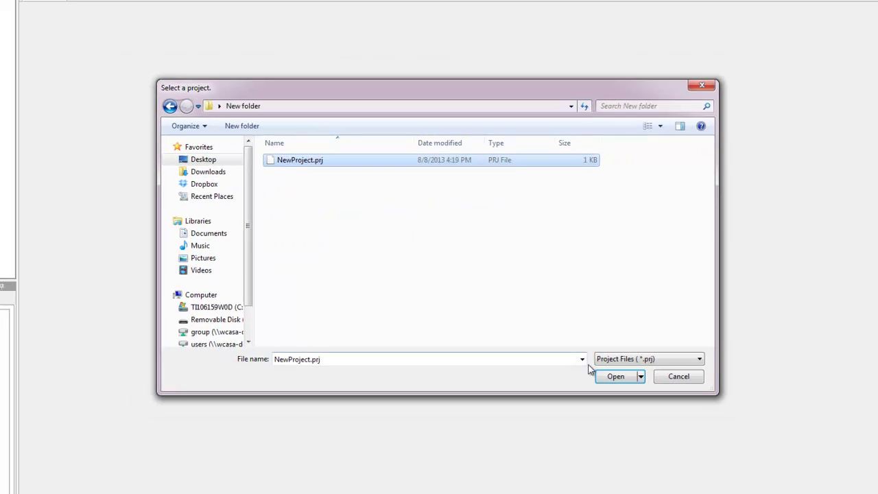
pyautogui.click(616, 376)
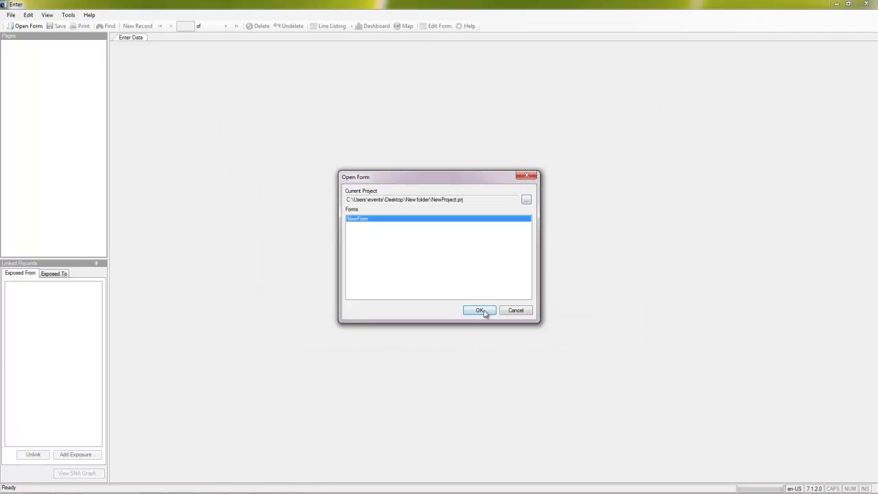
pyautogui.click(498, 349)
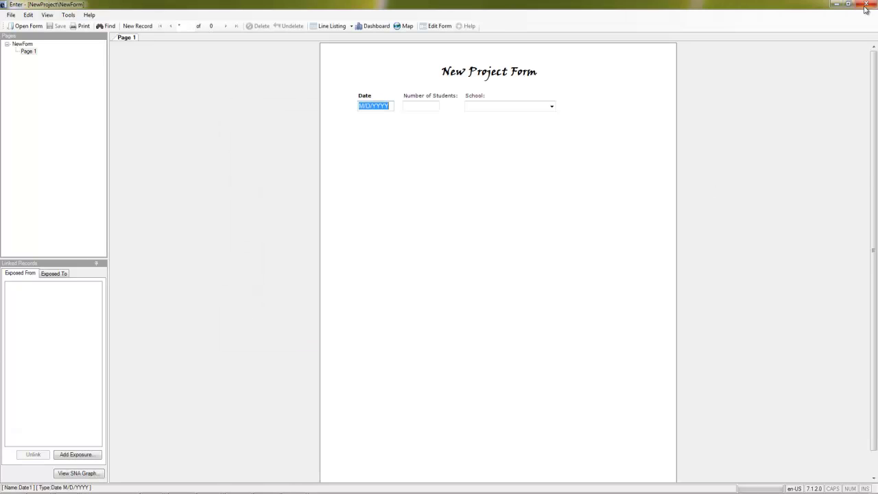
pyautogui.click(865, 6)
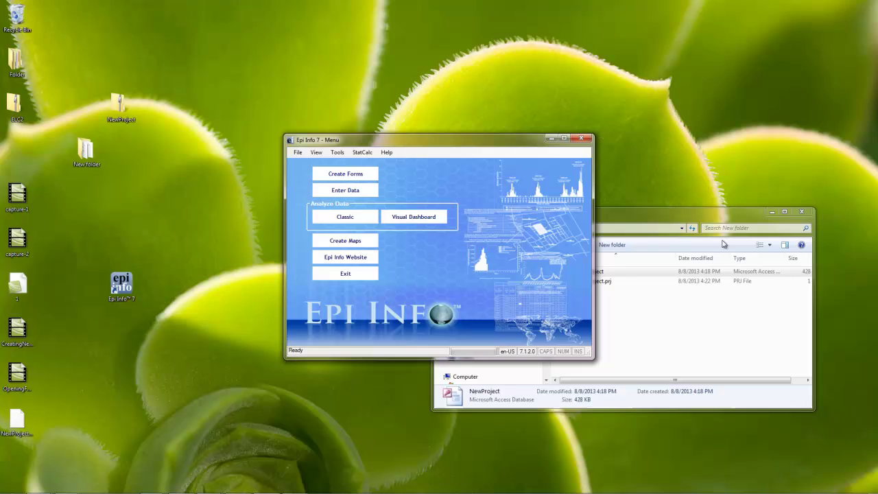
# Reposition the New folder and NewProject zip icons, then reopen the zip to view its contents
pyautogui.click(700, 308)
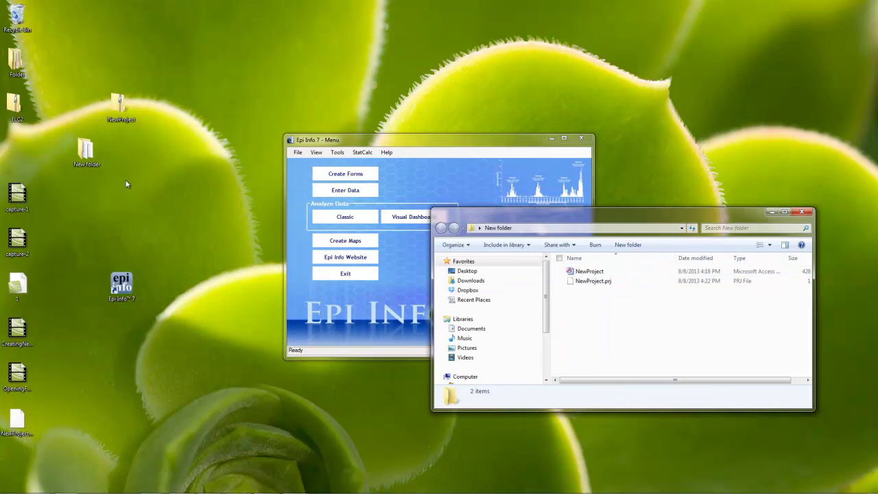
pyautogui.moveTo(85, 149); pyautogui.dragTo(142, 203)
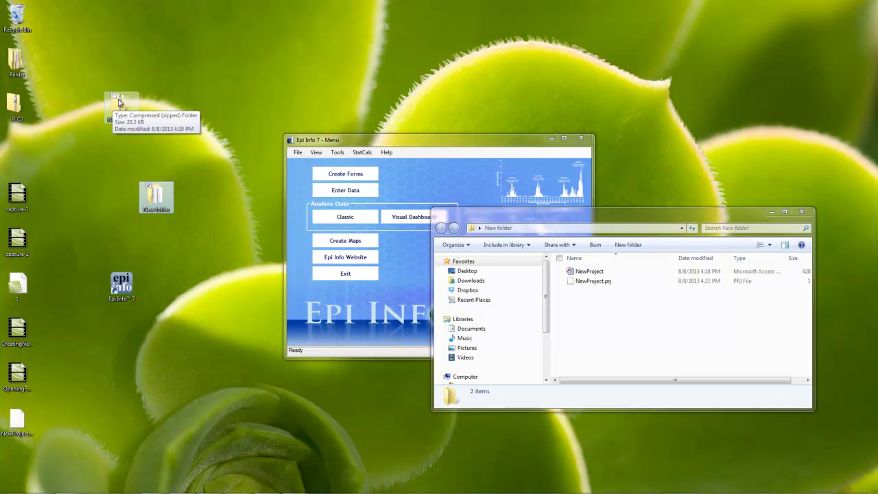
pyautogui.moveTo(119, 102); pyautogui.dragTo(152, 103)
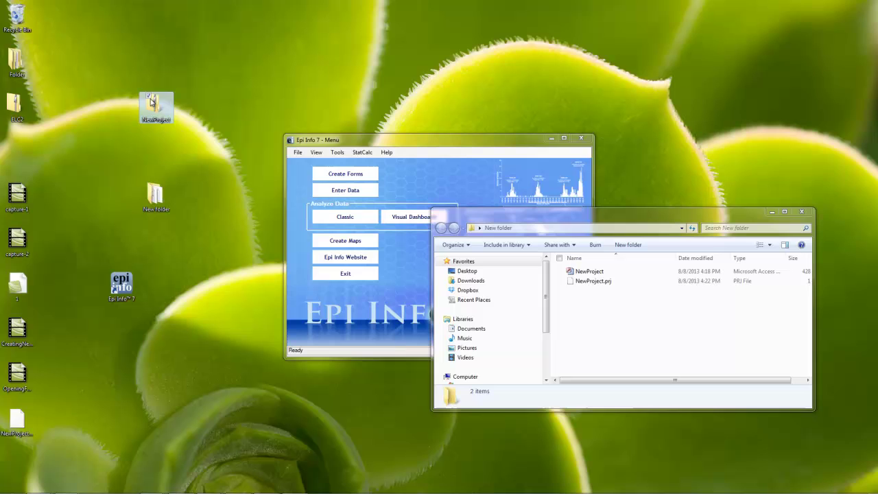
pyautogui.doubleClick(152, 103)
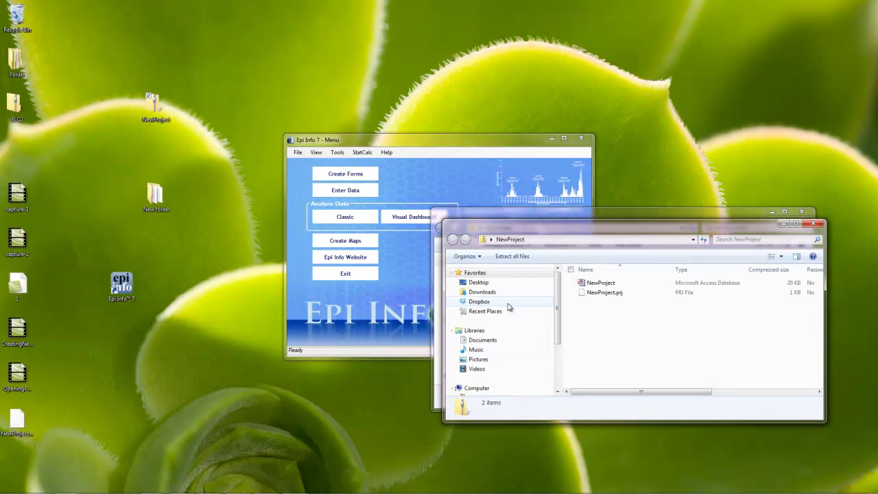
pyautogui.rightClick(598, 310)
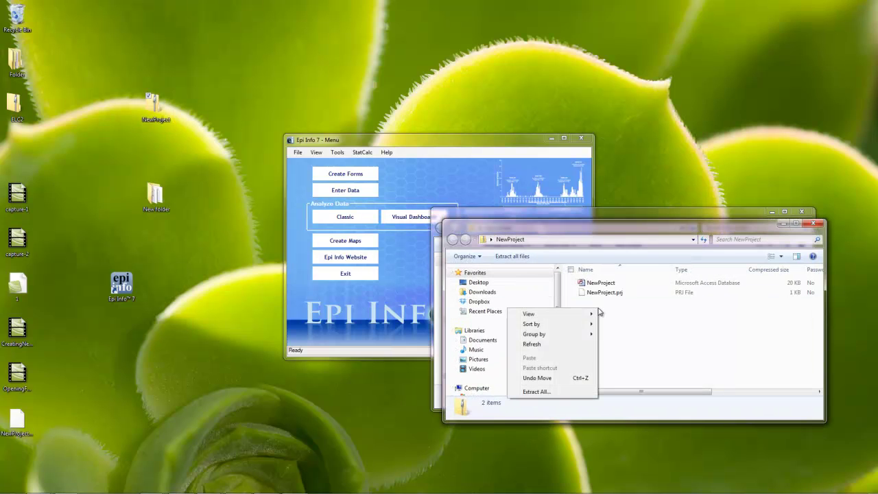
pyautogui.click(625, 313)
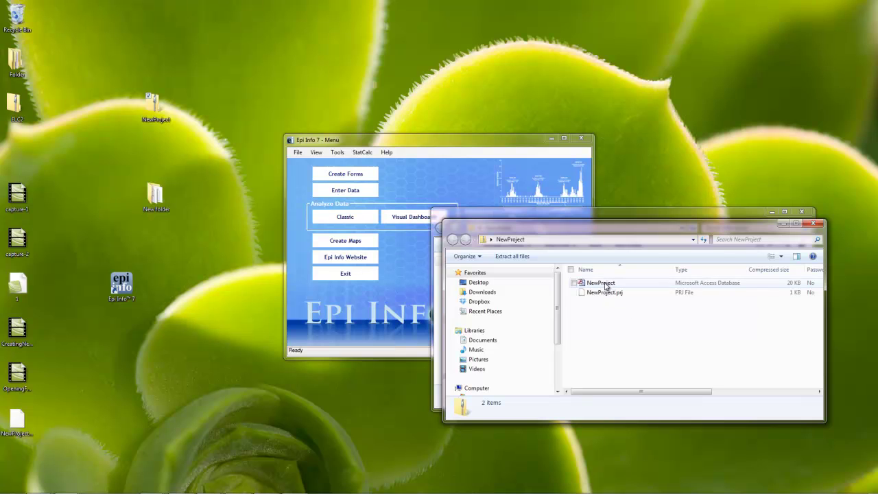